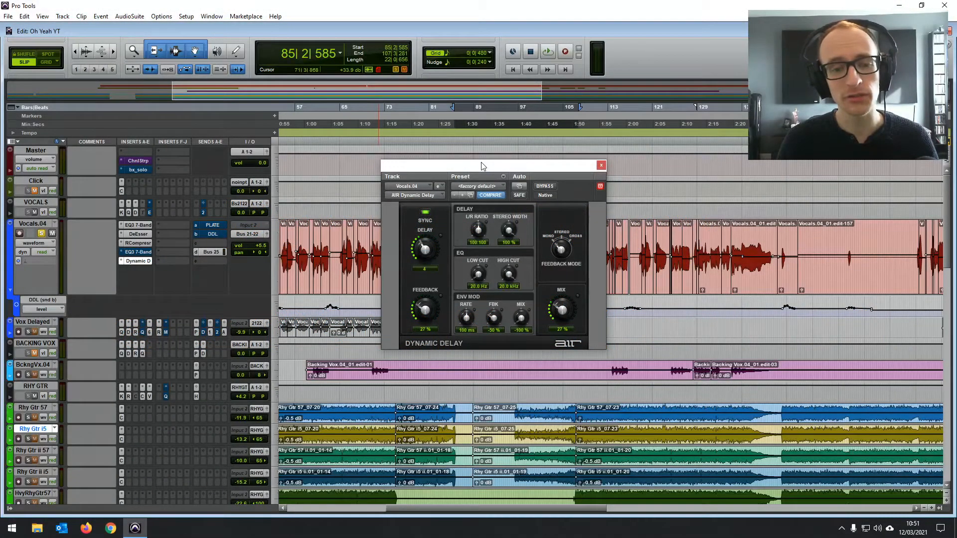
drag(482, 162, 476, 152)
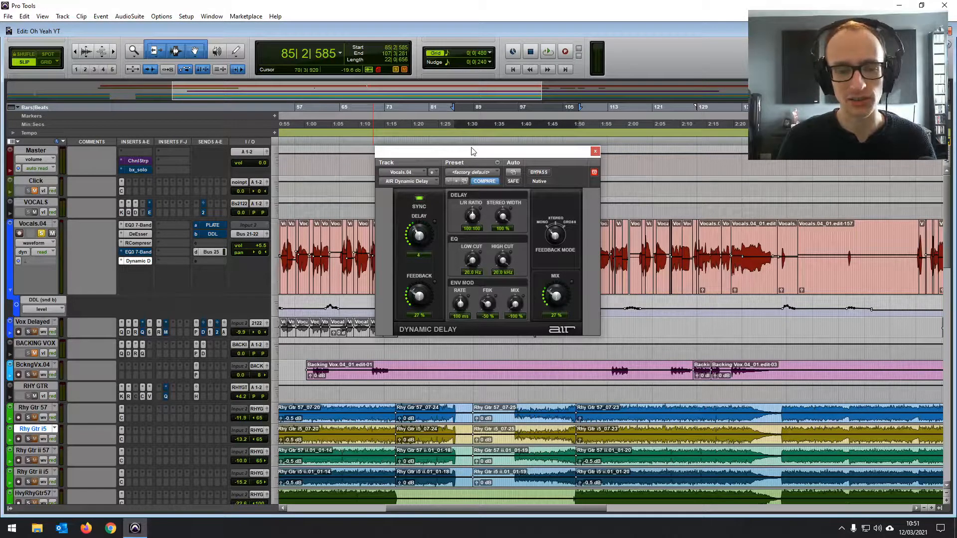
drag(473, 151, 467, 153)
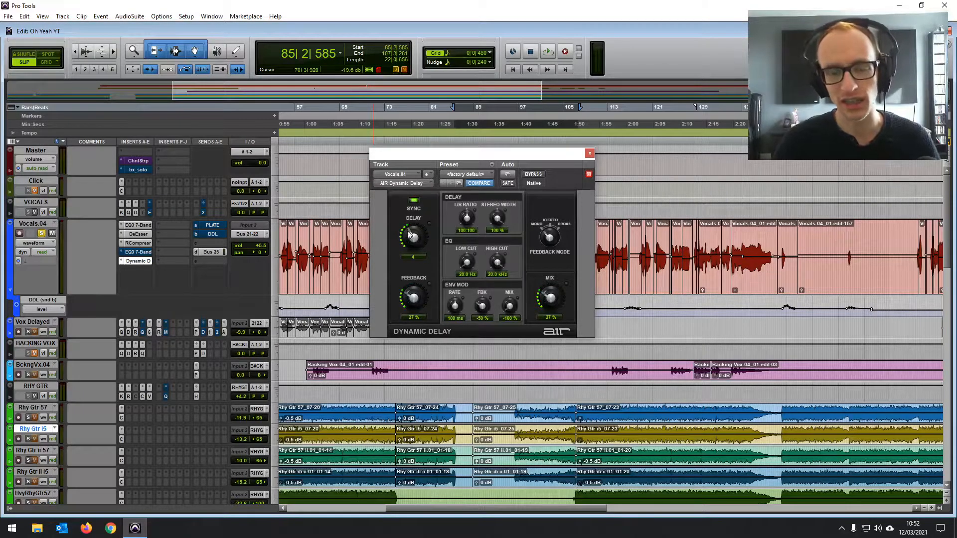
drag(465, 154, 470, 285)
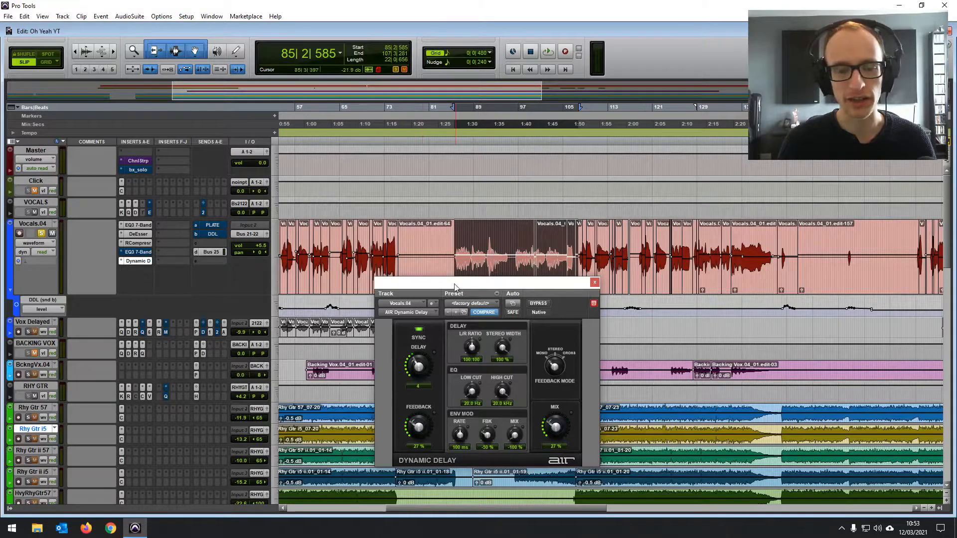
Switch the Dynamic Delay's tempo Sync off and back on to compare milliseconds with note values.
drag(453, 283, 451, 163)
click(416, 211)
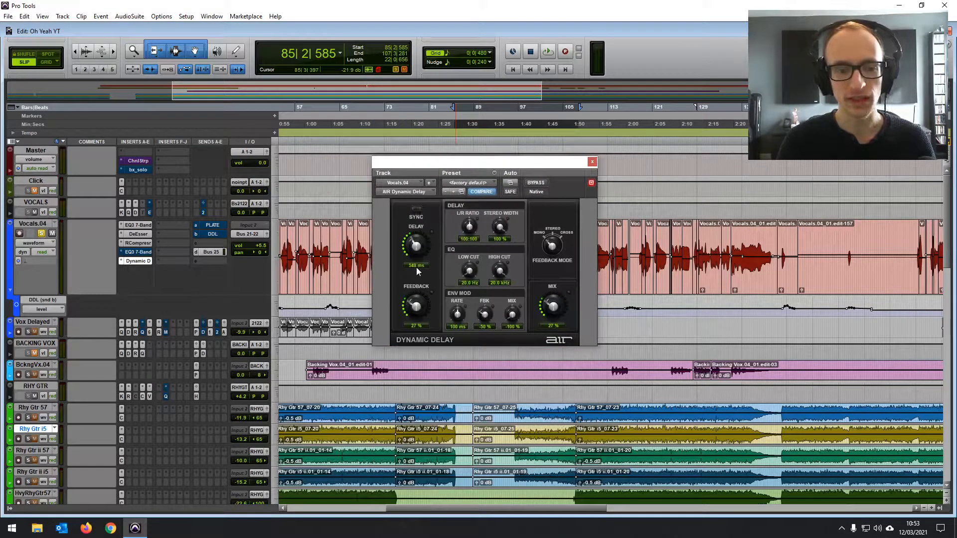
click(417, 210)
Play back the selected Vocals.04 passage from bar 85 with the synced quarter-note delay, and stop.
drag(467, 163, 477, 273)
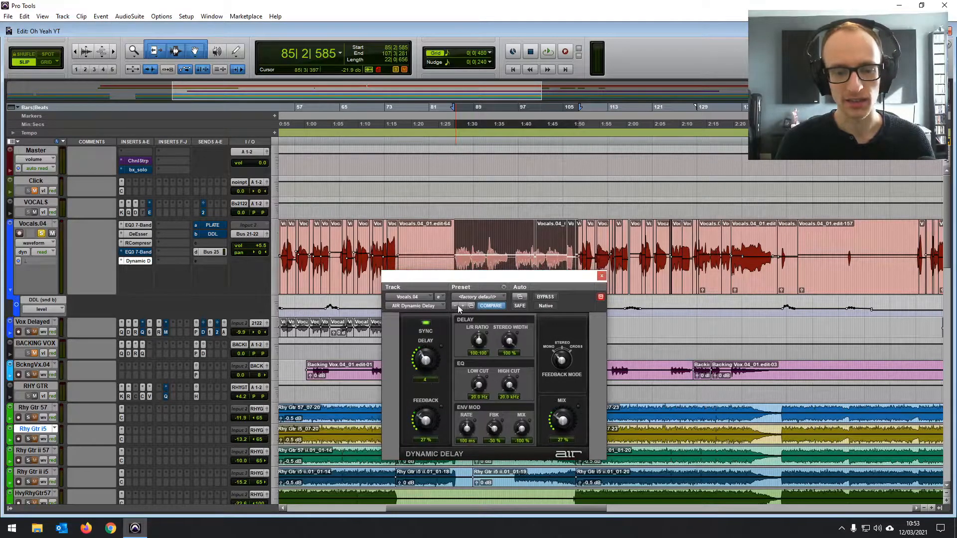
key(space)
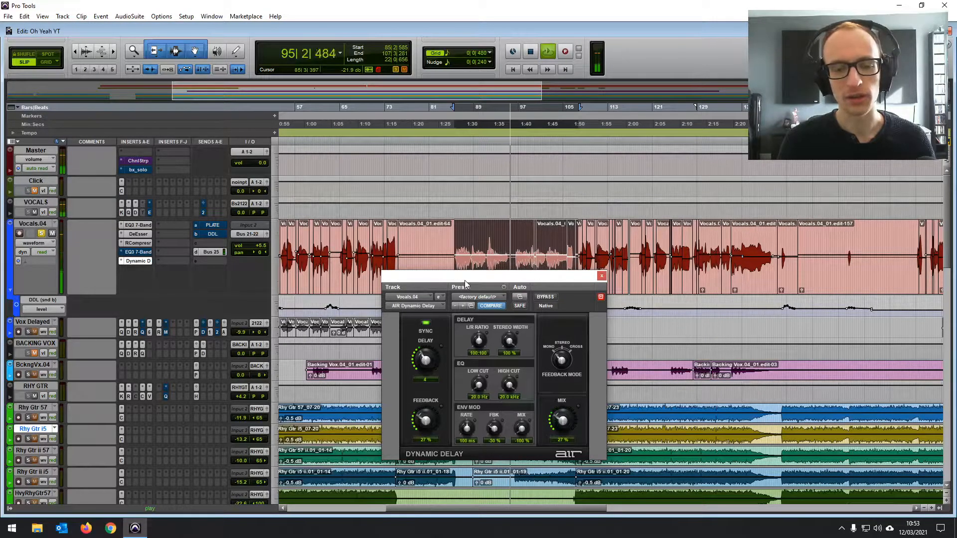
key(space)
Select the Vocals.04 phrase from about bar 85 to 96, set the Delay time to 8 and start playback.
drag(455, 250, 516, 252)
drag(425, 363, 432, 384)
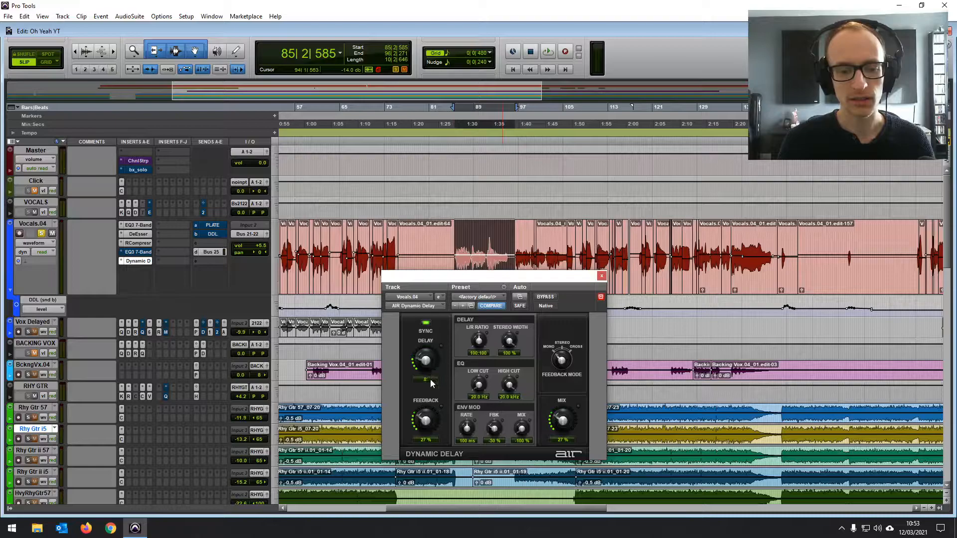
key(space)
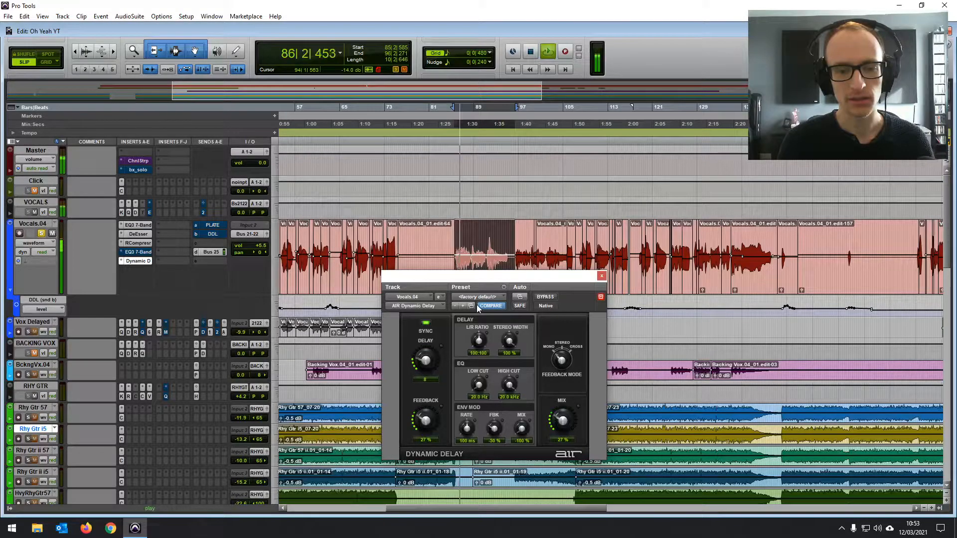
Audition the phrase with the Delay time at 2, stop playback, and set the Delay time to 4.
drag(426, 360, 429, 344)
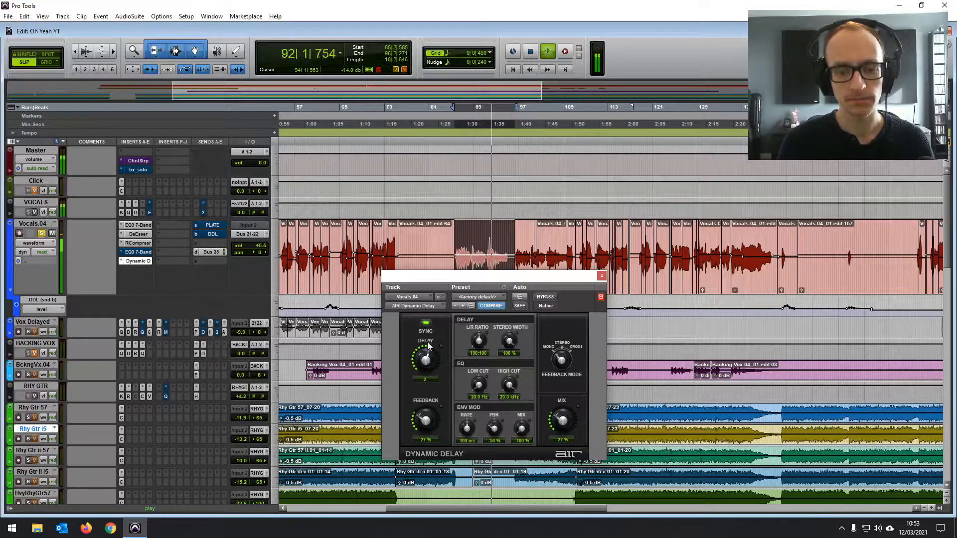
key(space)
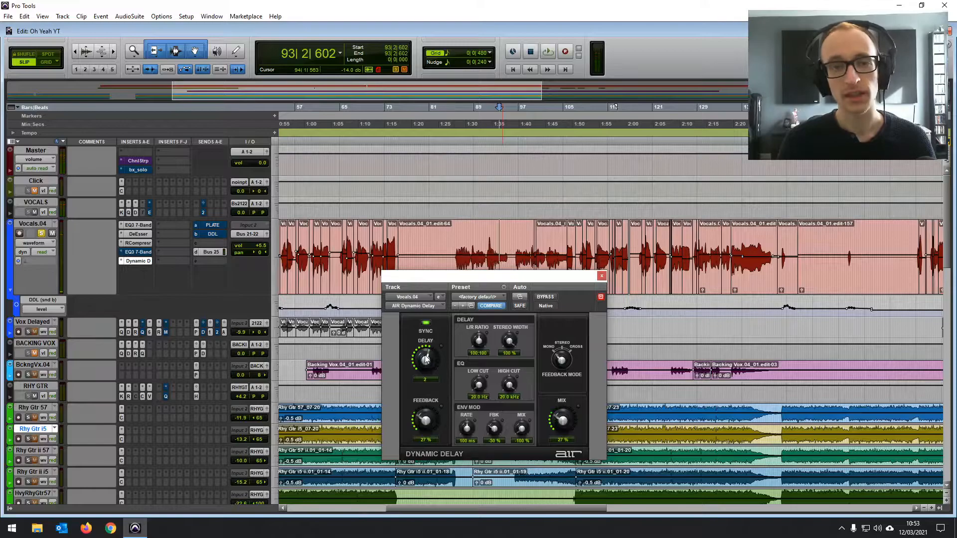
drag(425, 375, 426, 370)
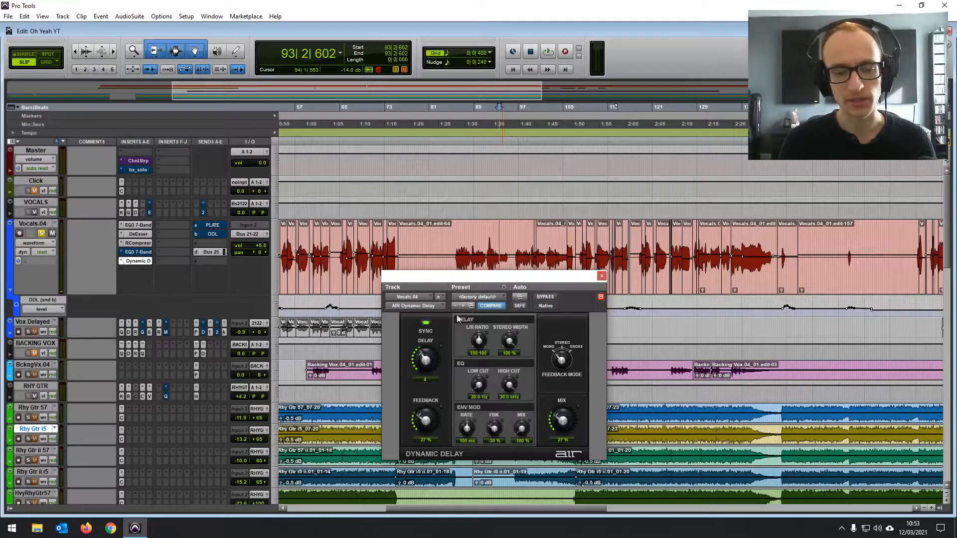
Reselect the vocal phrase from about bar 85 to 96, set the Feedback to 77 % and audition it.
drag(471, 277, 462, 155)
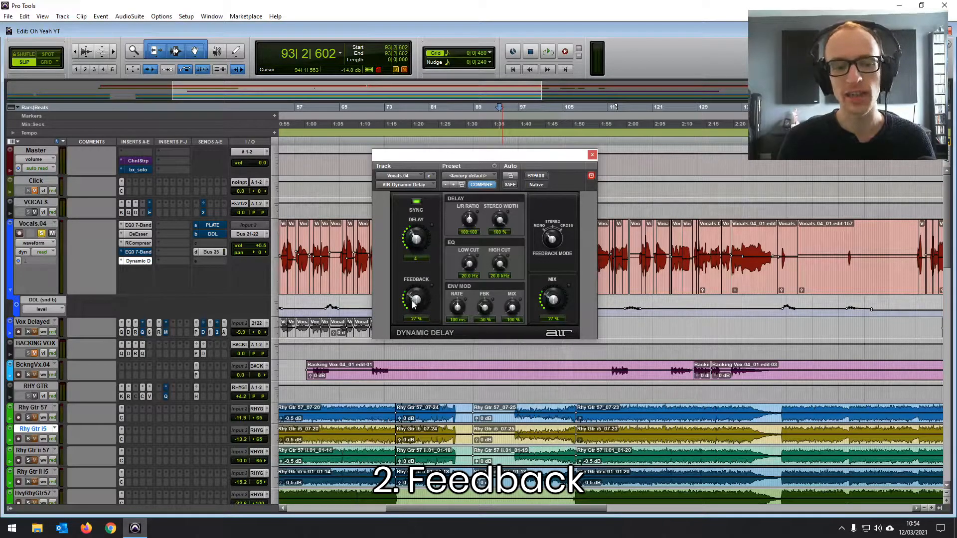
drag(464, 164, 465, 290)
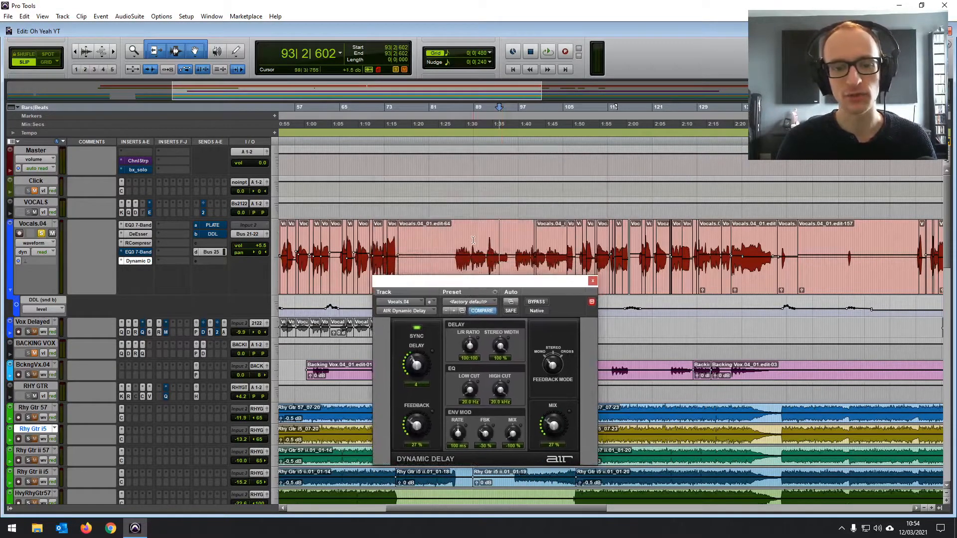
drag(458, 235, 517, 240)
key(n)
drag(502, 281, 497, 155)
drag(405, 299, 418, 256)
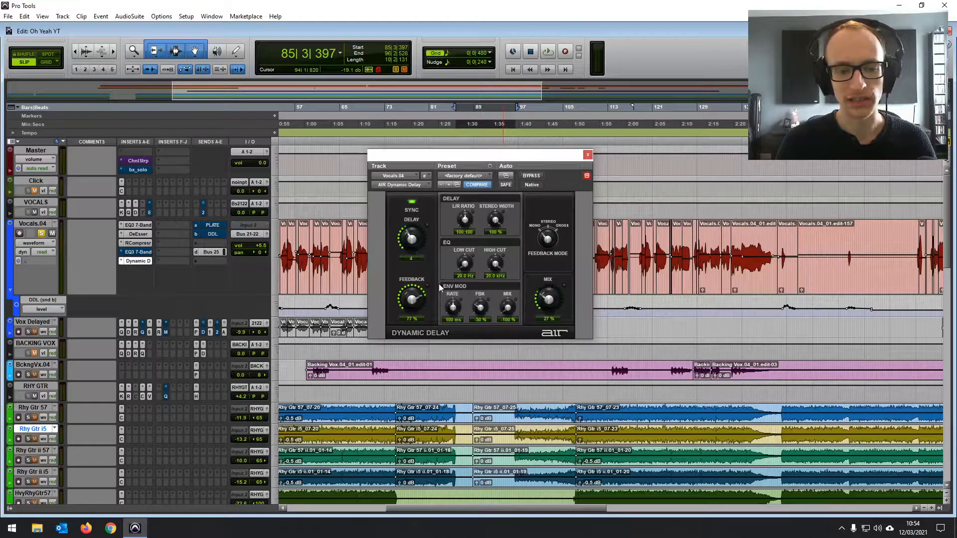
key(space)
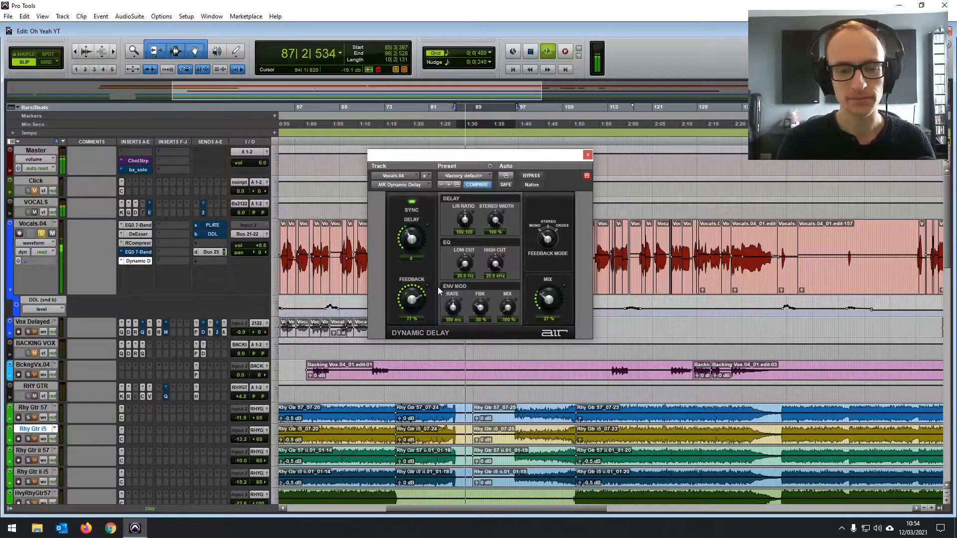
key(space)
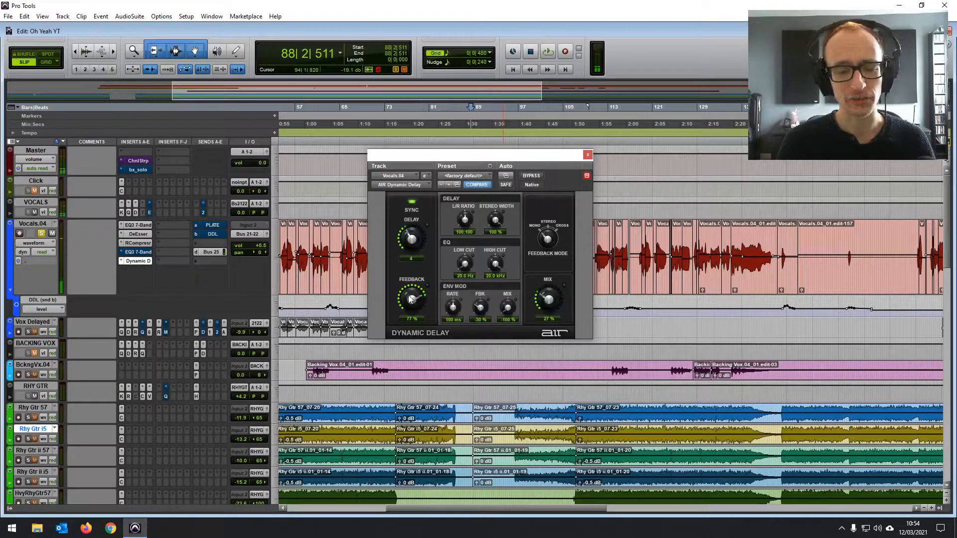
Lower the Dynamic Delay's Feedback to 7 % and audition the vocal phrase from bar 85 to 96.
drag(411, 299, 413, 303)
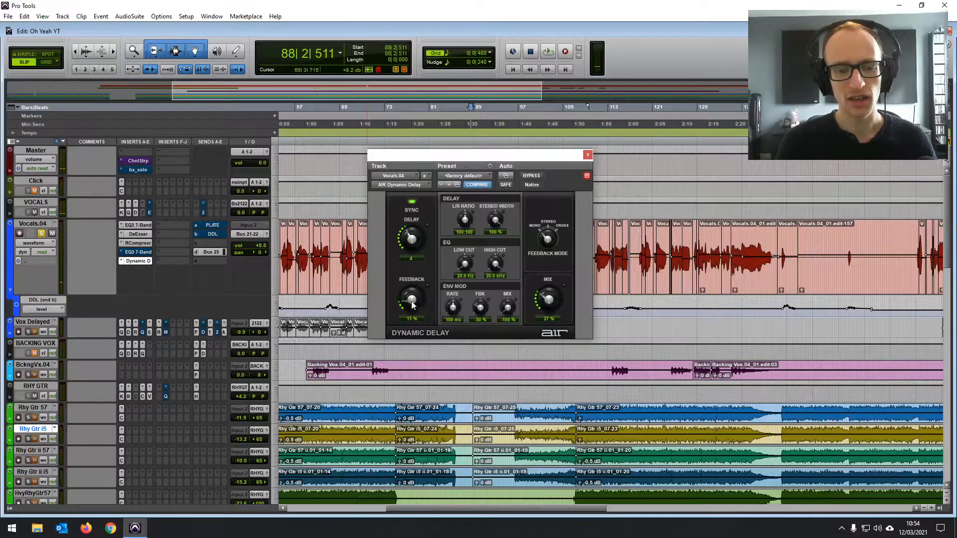
drag(467, 158, 516, 236)
key(space)
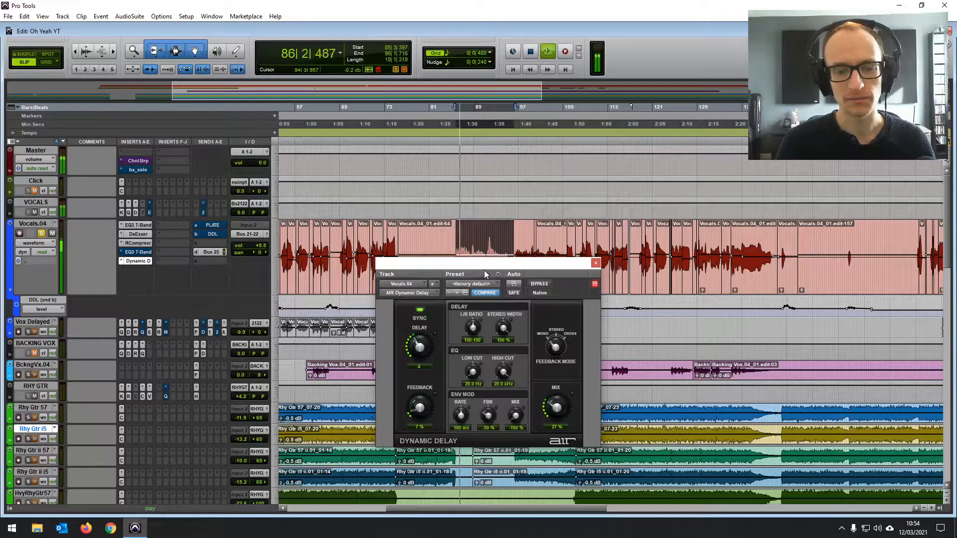
key(space)
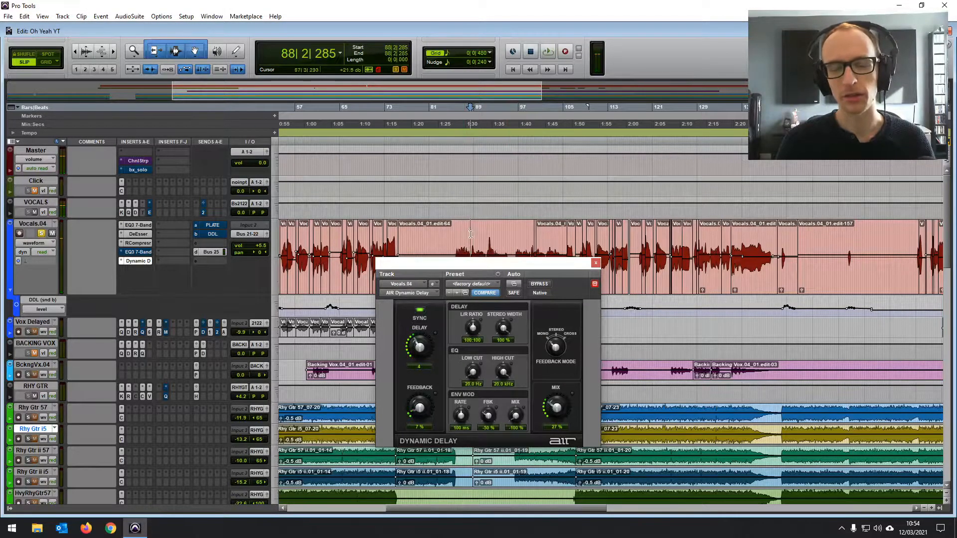
Set the Dynamic Delay's Feedback to 22 %.
drag(482, 269, 477, 169)
drag(415, 310, 413, 301)
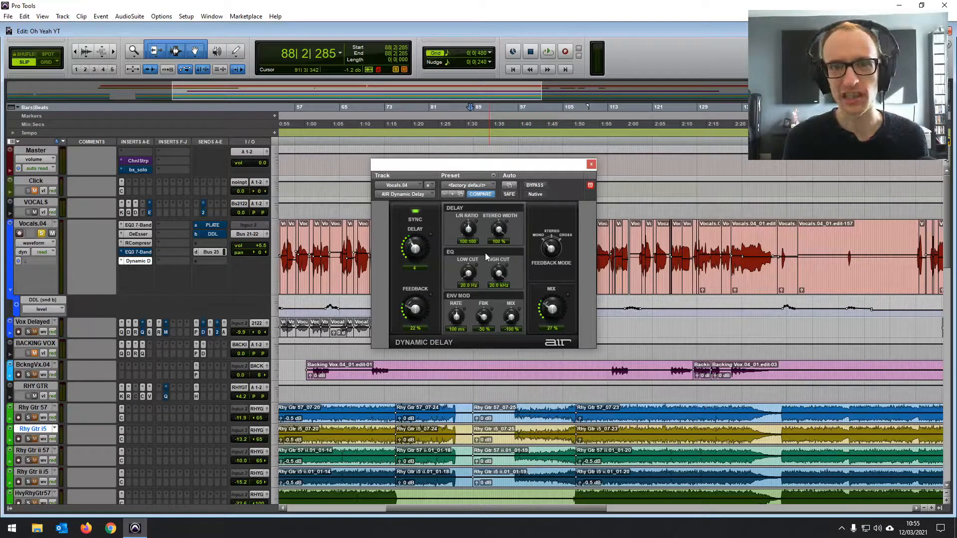
Set the delay's Low Cut to 1.00 kHz and audition the vocal phrase from bar 85 to 96.
drag(469, 274, 505, 275)
drag(454, 237, 515, 236)
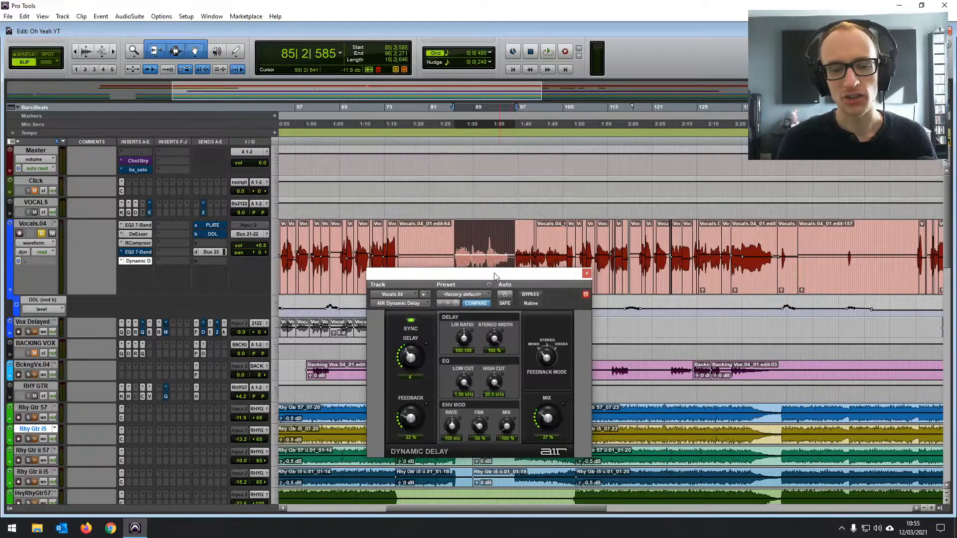
drag(495, 276, 499, 181)
key(space)
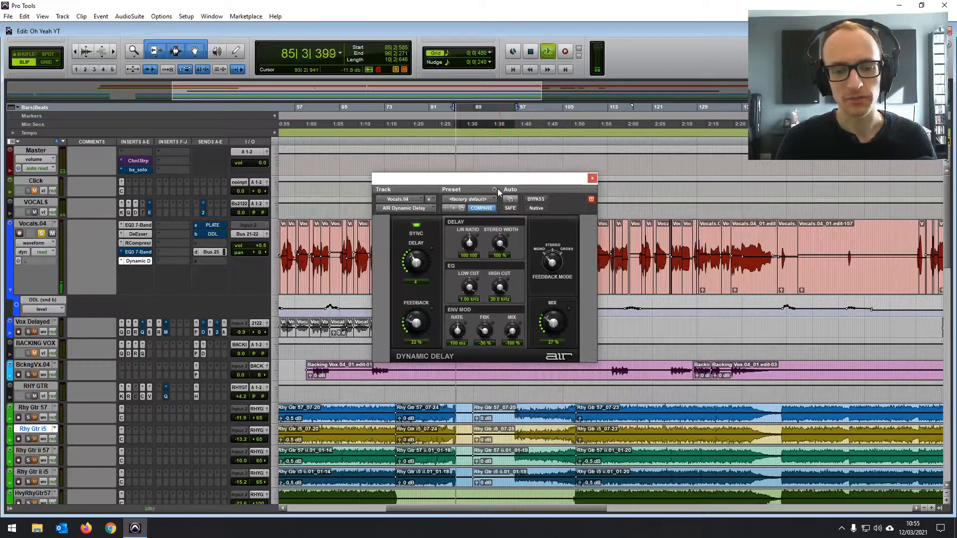
key(space)
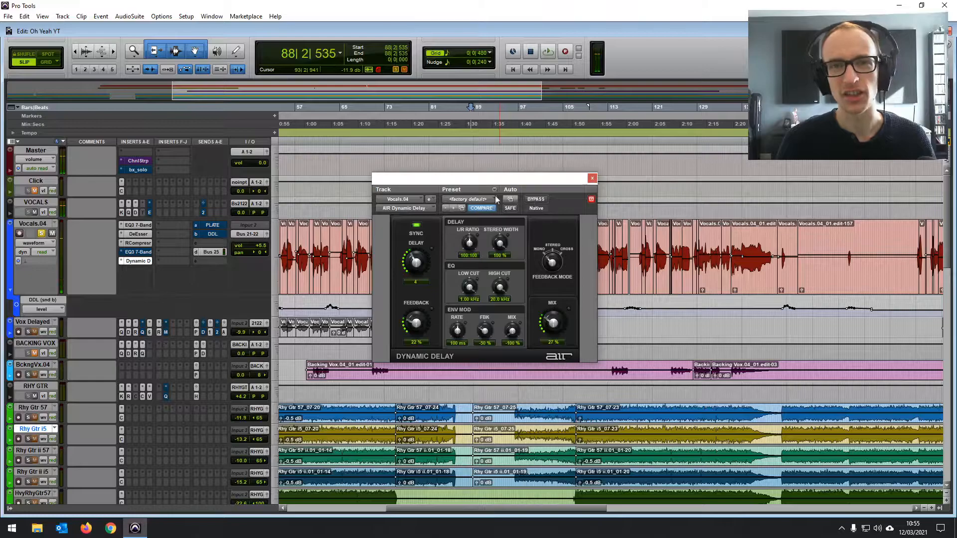
Set the Low Cut to 20.0 Hz and the High Cut to 3.52 kHz, and audition the reselected vocal phrase.
drag(485, 182, 479, 287)
drag(455, 247, 516, 250)
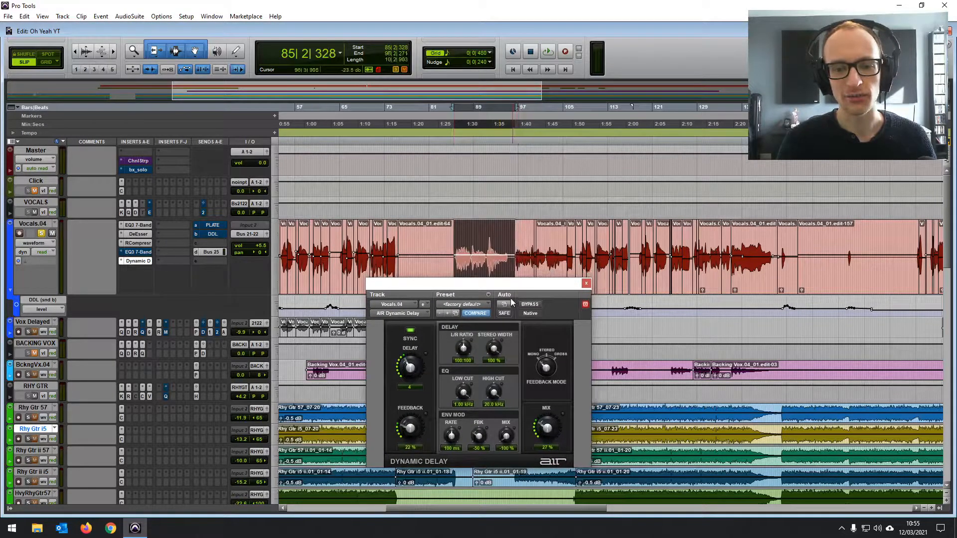
drag(507, 285, 507, 207)
drag(462, 314, 468, 446)
drag(492, 316, 483, 371)
key(space)
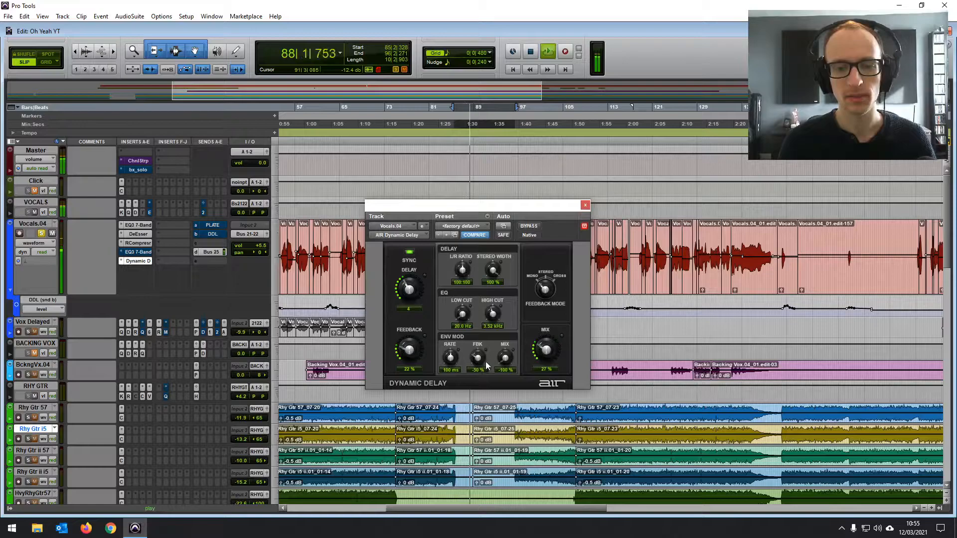
key(space)
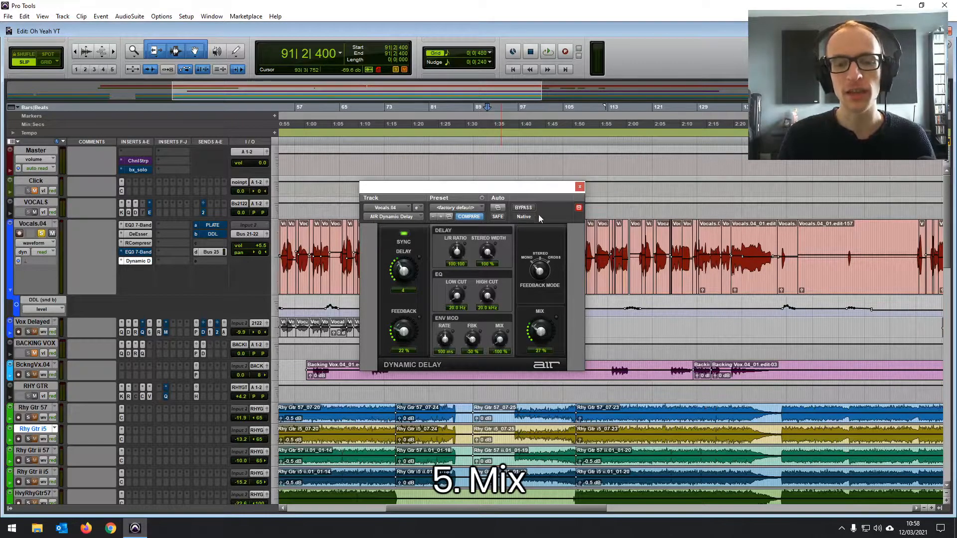
Play the vocal phrase from about bar 85 to 96 while lowering the delay's Mix to 0 %, stop, and raise the Mix again.
drag(542, 190, 552, 301)
drag(455, 242, 515, 239)
drag(514, 294, 496, 179)
key(space)
drag(531, 326, 544, 370)
key(space)
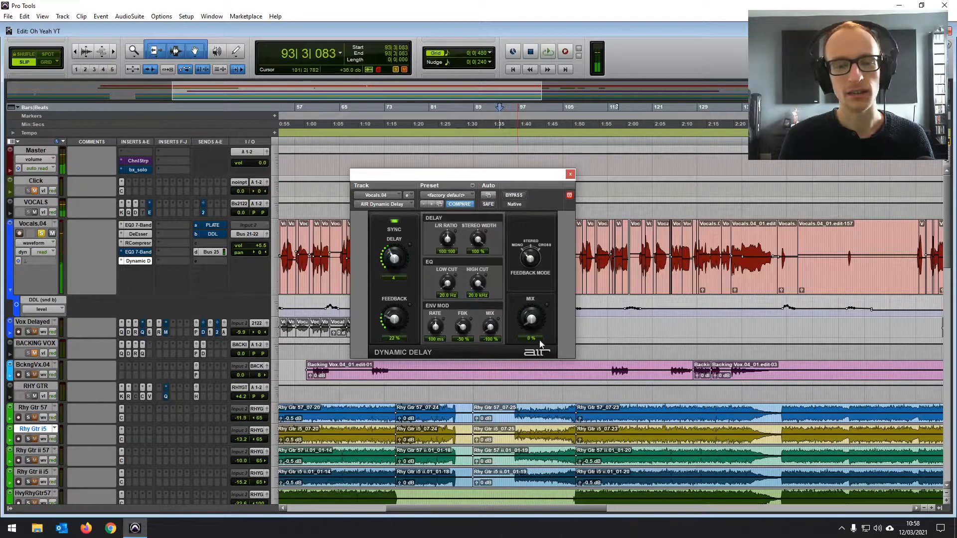
drag(537, 330, 529, 306)
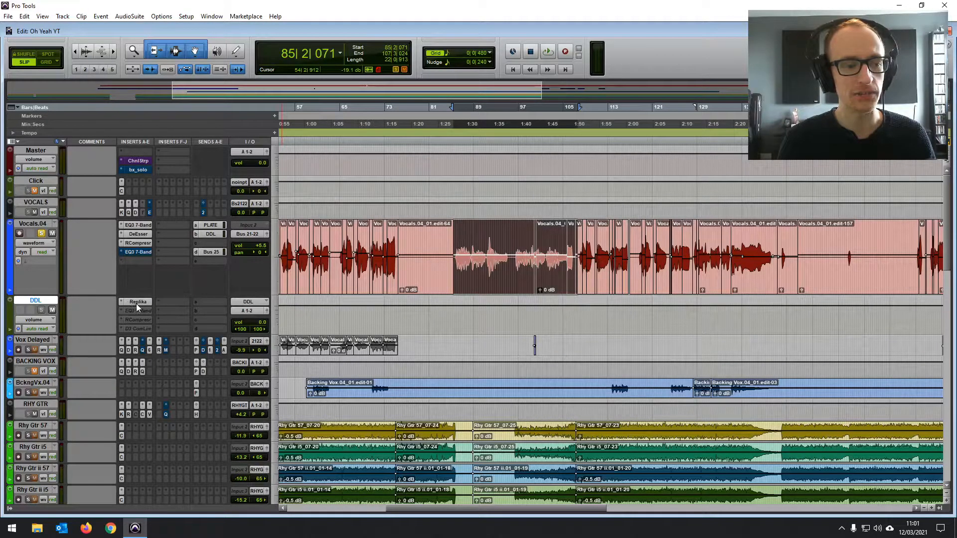
Open the DDL send on the Vocals.04 track and set its level to -21.8 dB.
click(211, 234)
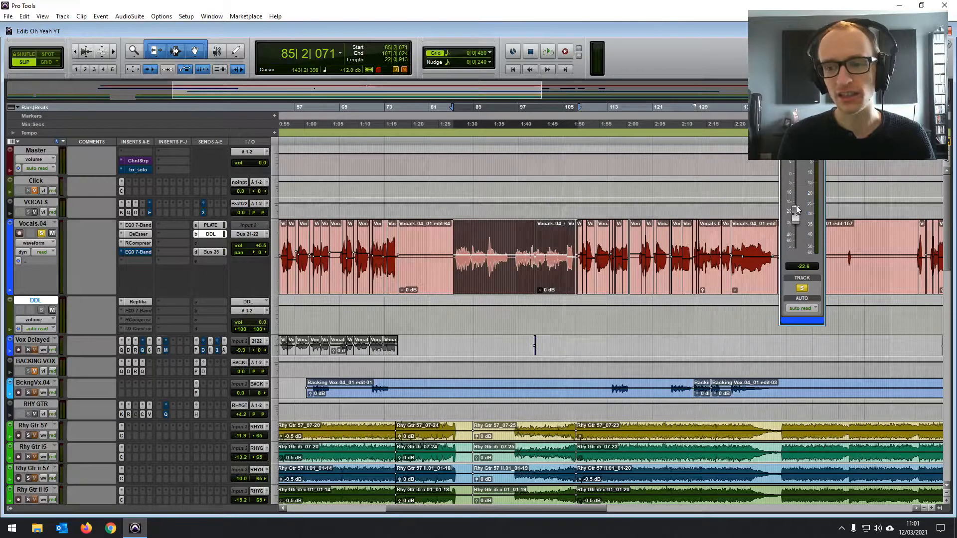
drag(798, 220, 799, 219)
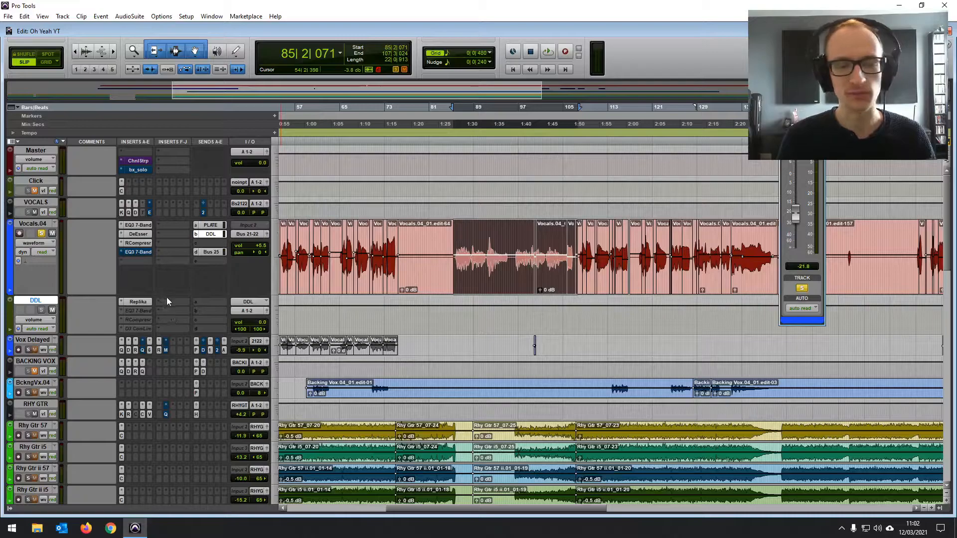
Open the Replika delay on the DDL track and play the selected vocal passage while checking its Mix setting.
click(139, 302)
drag(507, 177, 486, 174)
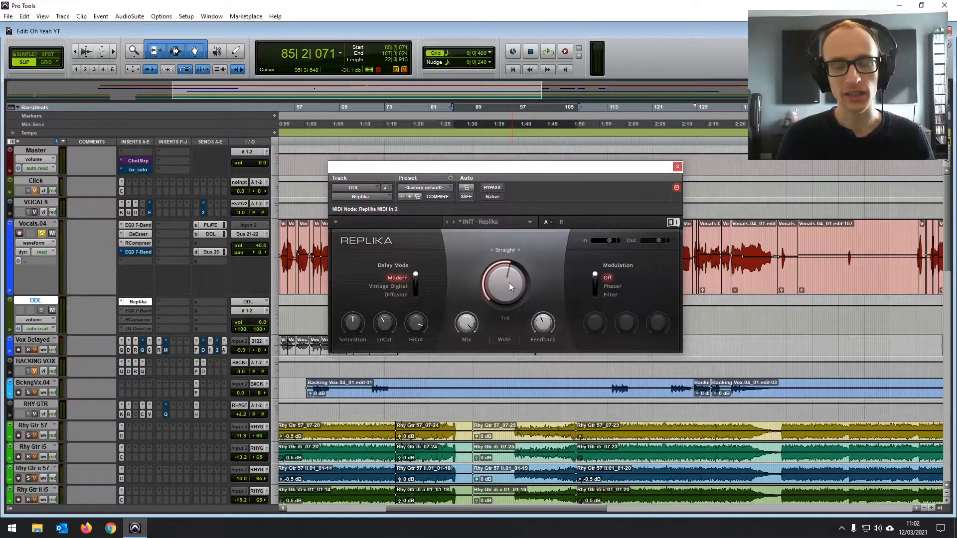
drag(555, 170, 552, 289)
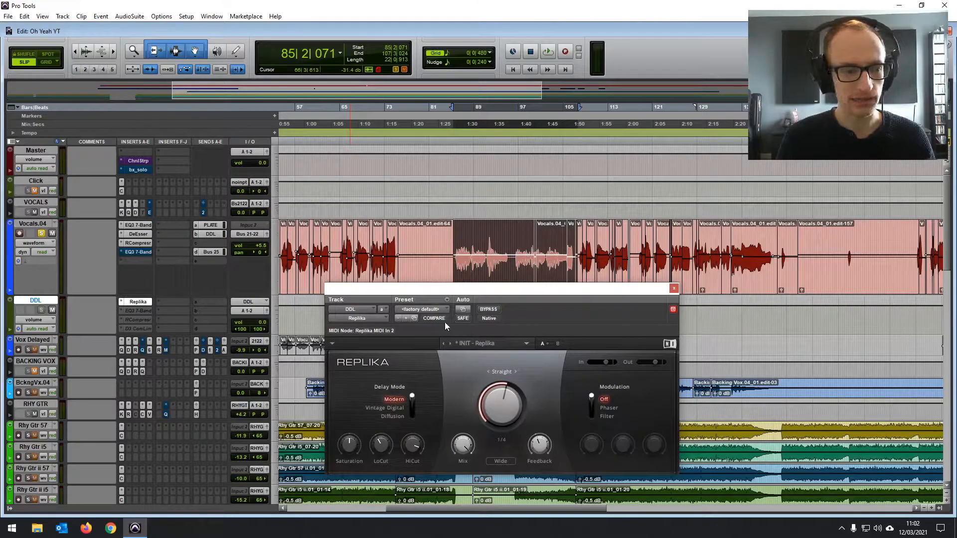
key(space)
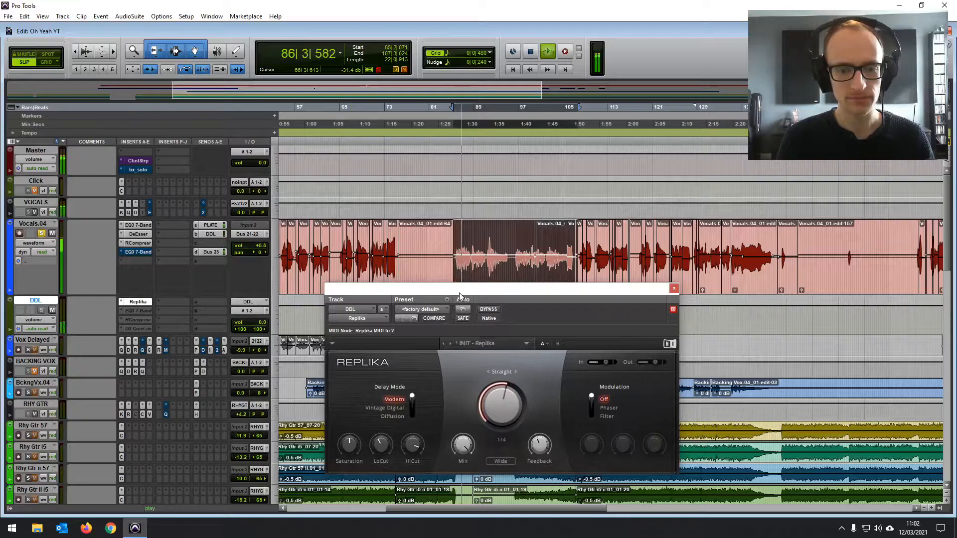
drag(459, 292, 451, 158)
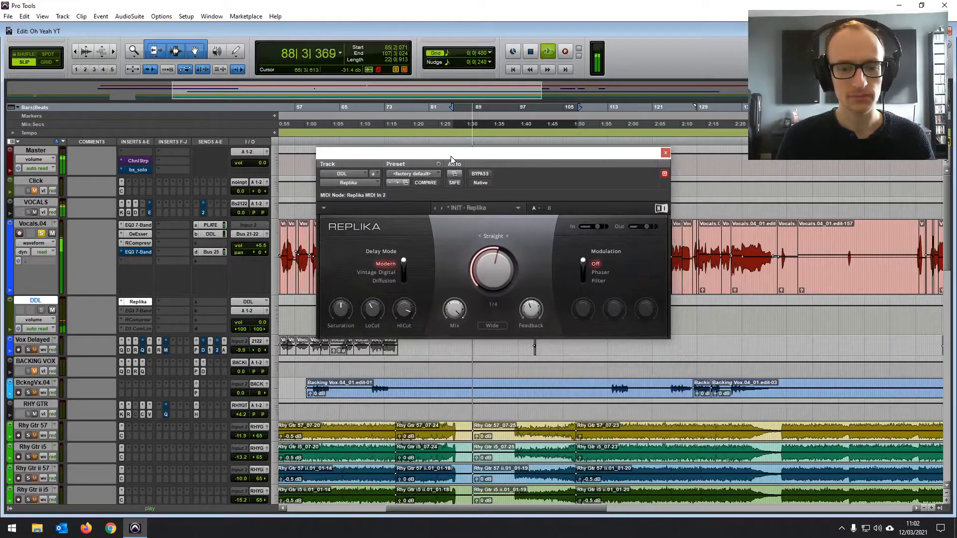
mouse_move(450, 310)
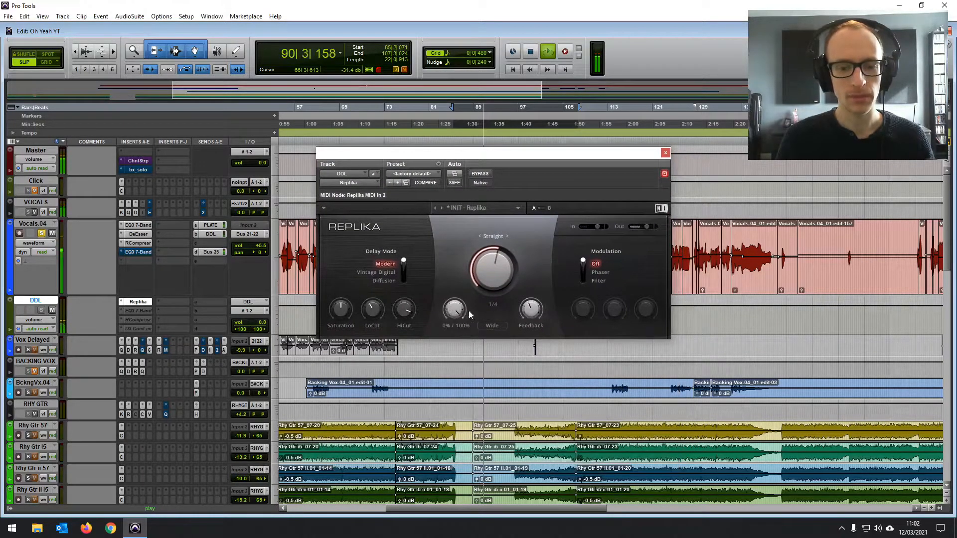
Stop playback and reselect the vocal phrase on Vocals.04 from about bar 85 to bar 107.
key(space)
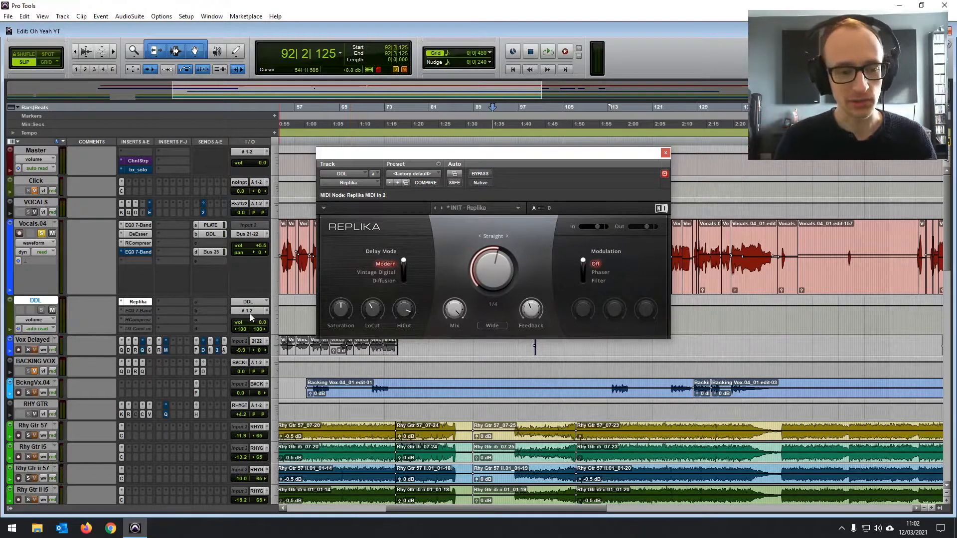
click(491, 327)
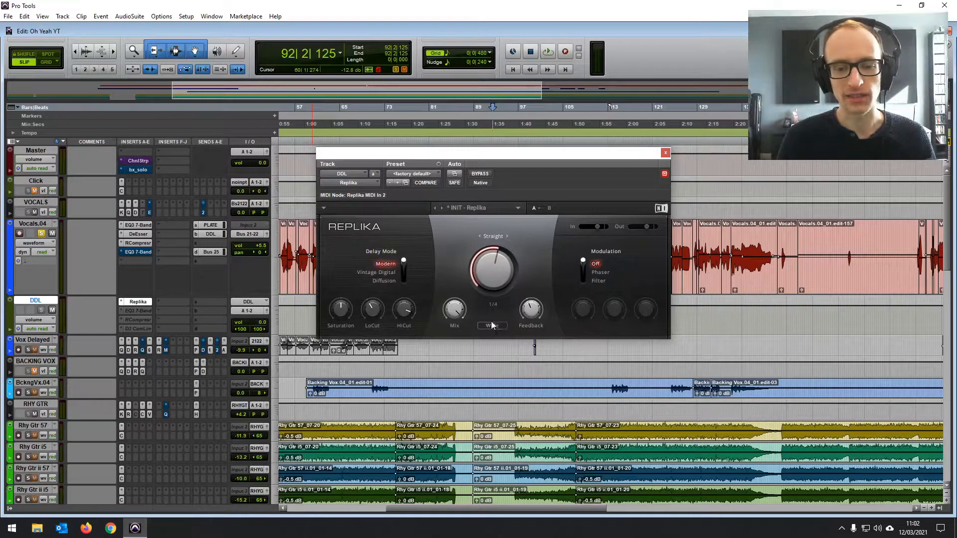
drag(527, 157, 522, 294)
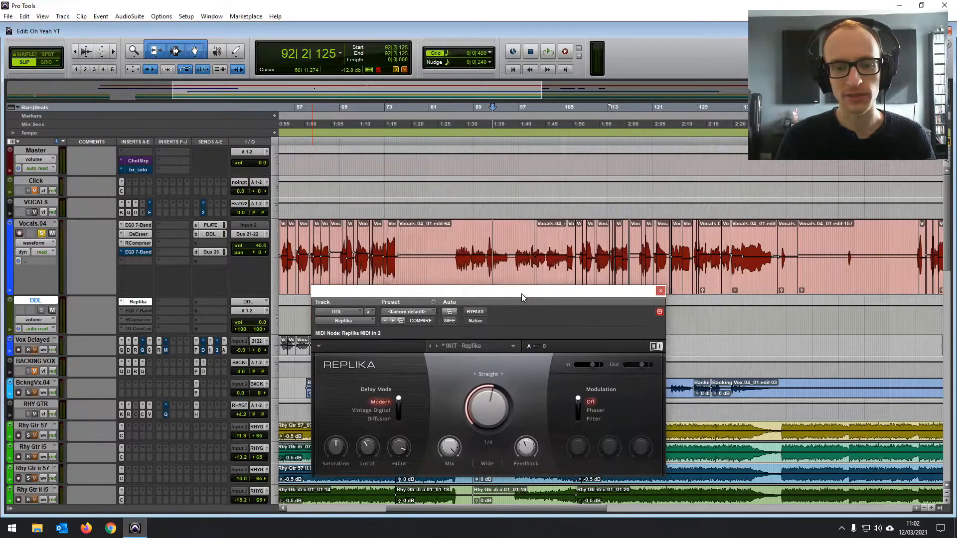
drag(455, 245, 578, 242)
drag(553, 294, 550, 197)
Play the phrase while switching Replika's stereo mode to Ping Pong, Normal and back to Wide, and stop playback.
key(space)
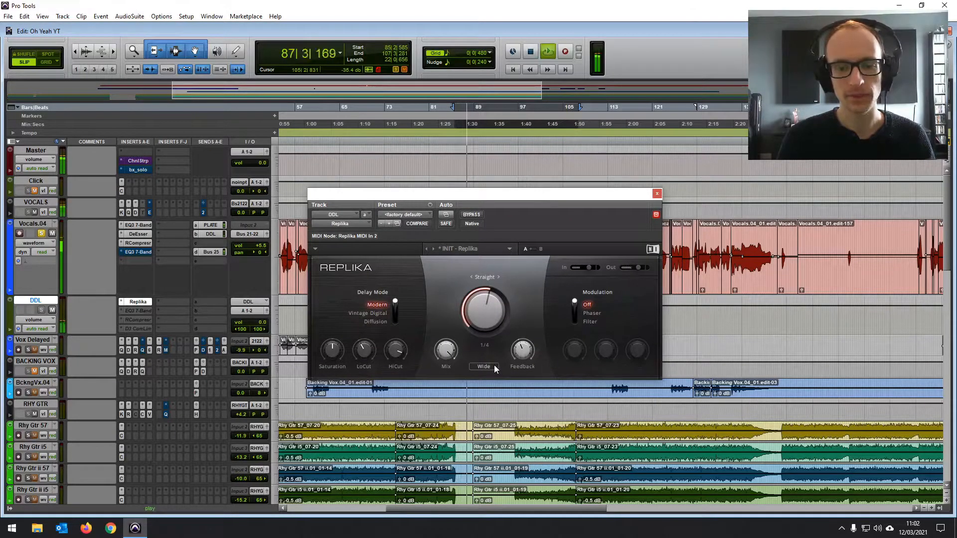
click(495, 367)
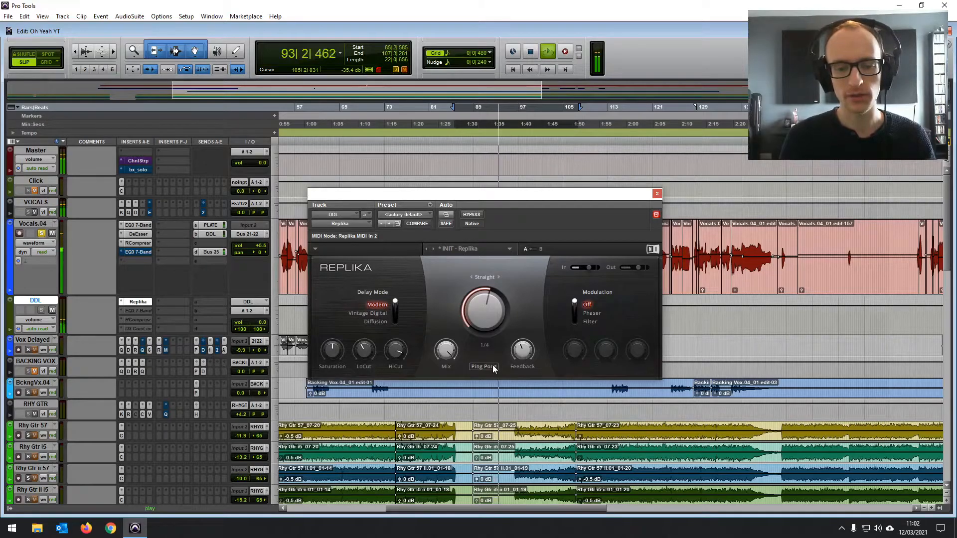
click(492, 367)
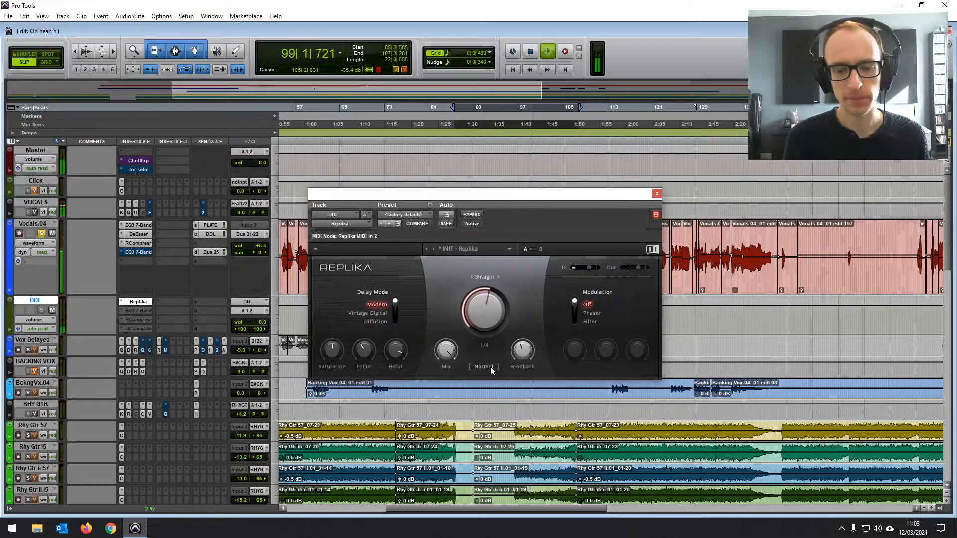
click(491, 367)
key(space)
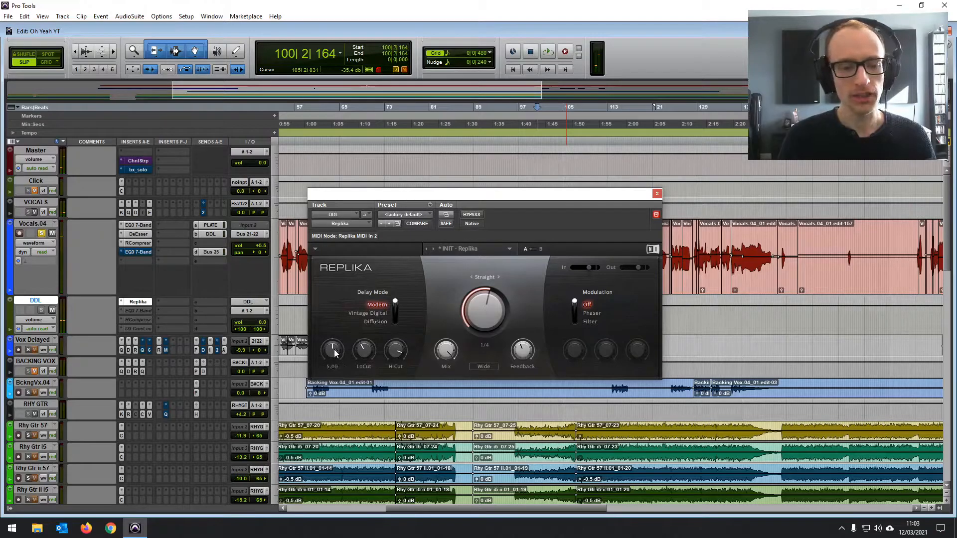
Reselect the vocal phrase from about bar 85 to 107, keep the Replika window accessible, and start playback.
drag(638, 198, 646, 275)
drag(456, 240, 578, 239)
drag(569, 275, 559, 150)
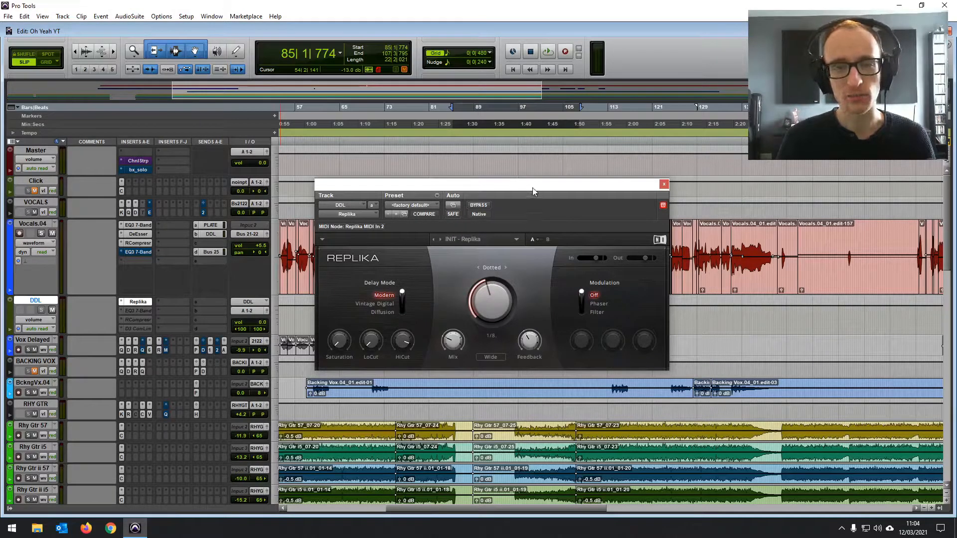
drag(534, 190, 512, 174)
key(space)
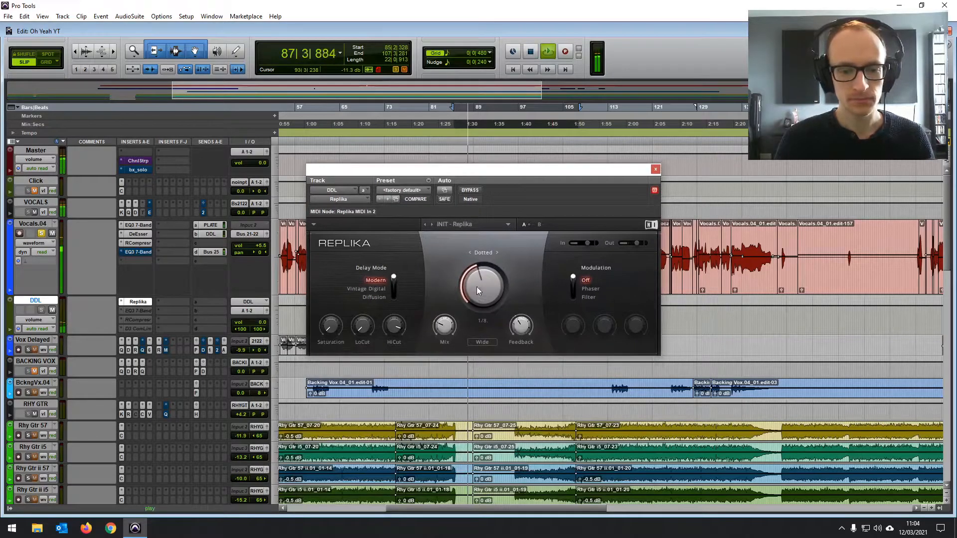
Set Replika's delay time to a straight 1/4 note while the phrase plays.
mouse_move(478, 279)
mouse_down()
mouse_move(479, 290)
mouse_move(479, 270)
mouse_up()
click(495, 253)
click(496, 253)
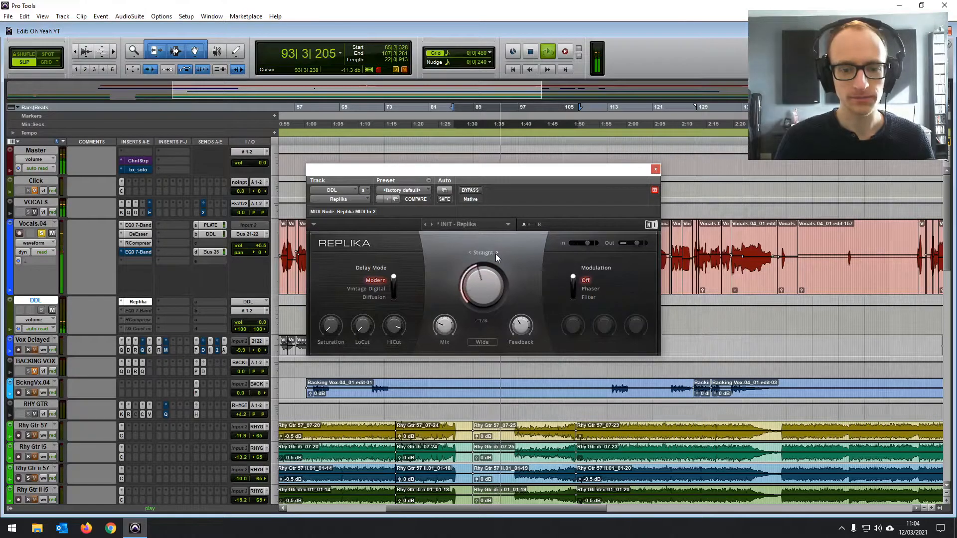
drag(492, 301, 492, 294)
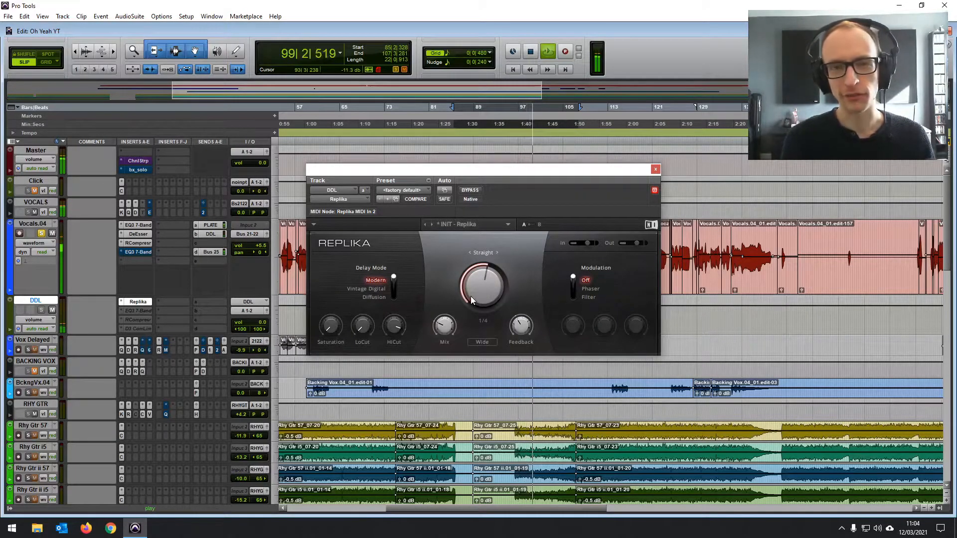
Raise Replika's Mix to fully wet, stop playback, and lower the Feedback.
drag(439, 328, 439, 315)
mouse_move(521, 326)
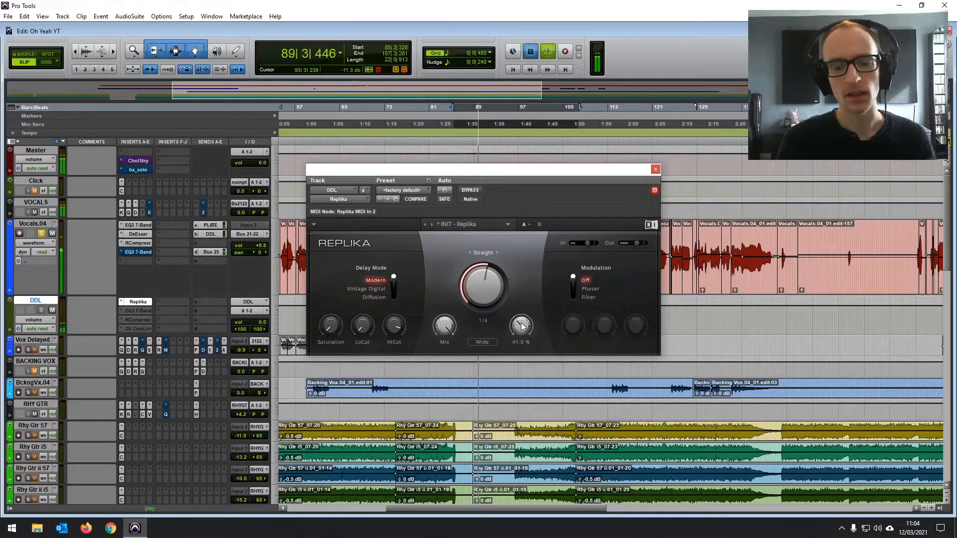
key(space)
drag(521, 327, 521, 333)
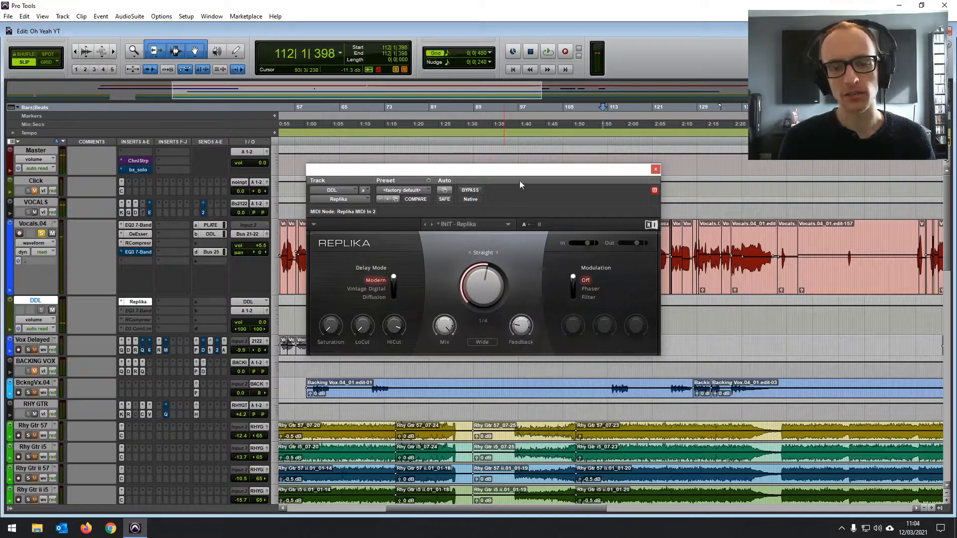
Select the Vocals.04 phrase from about bar 85 to 107 again and play it through the adjusted delay.
drag(520, 185, 490, 339)
drag(453, 240, 580, 249)
drag(487, 327, 508, 154)
key(space)
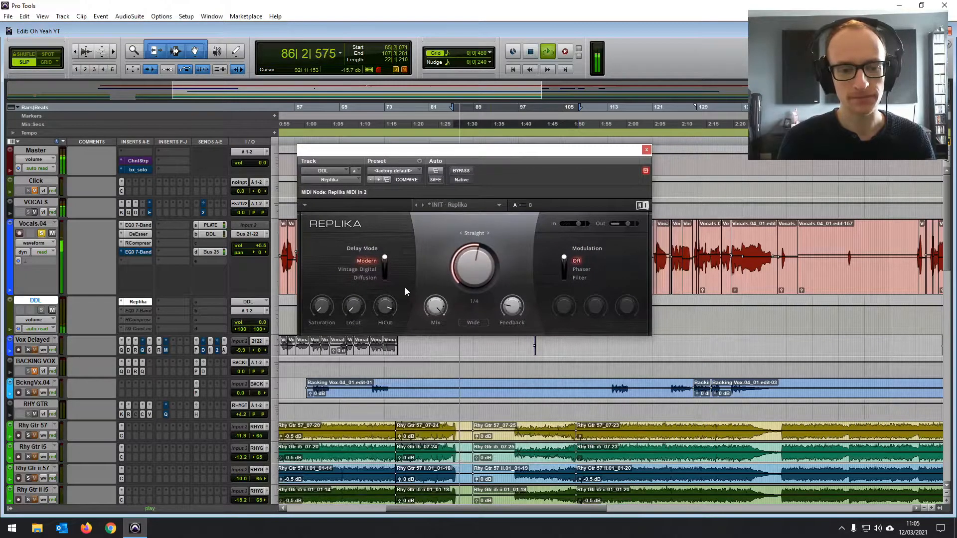
Shape the delay tone during playback with Saturation at about 4.60, LoCut at about 95 Hz and HiCut at about 13684 Hz.
mouse_move(352, 309)
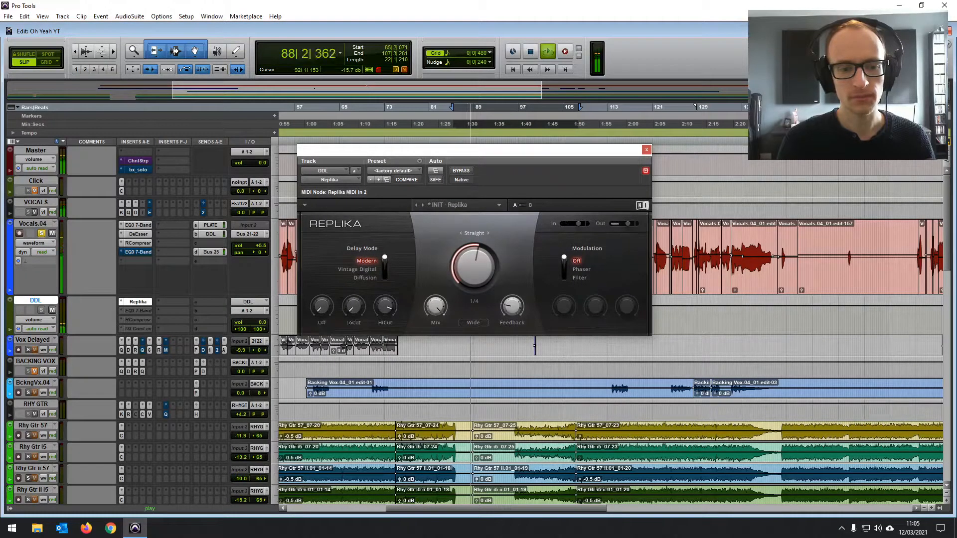
drag(322, 309, 322, 273)
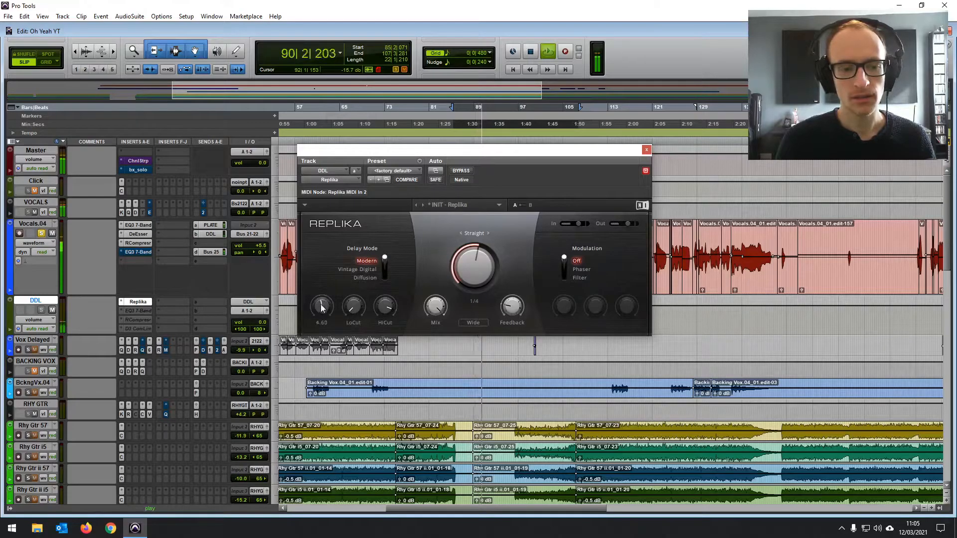
drag(354, 308, 354, 265)
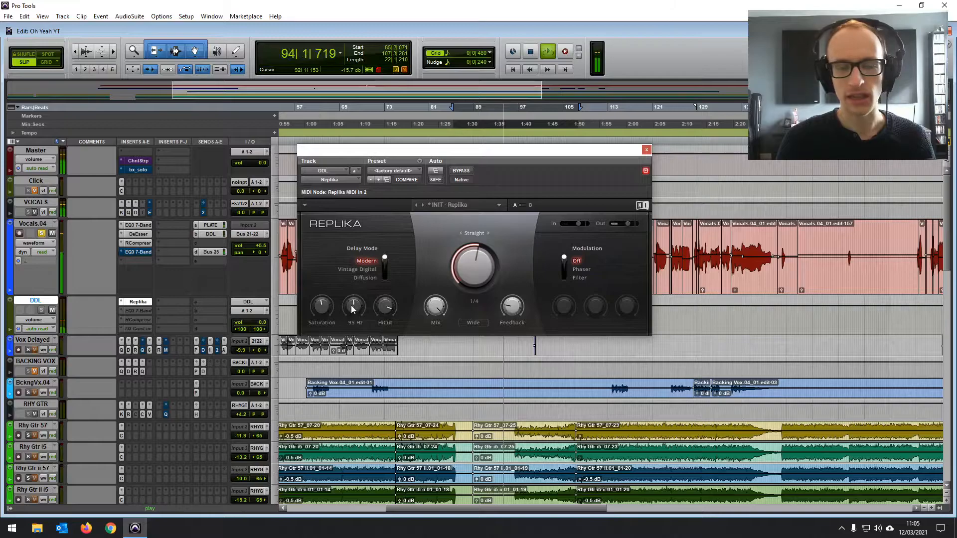
drag(384, 307, 384, 316)
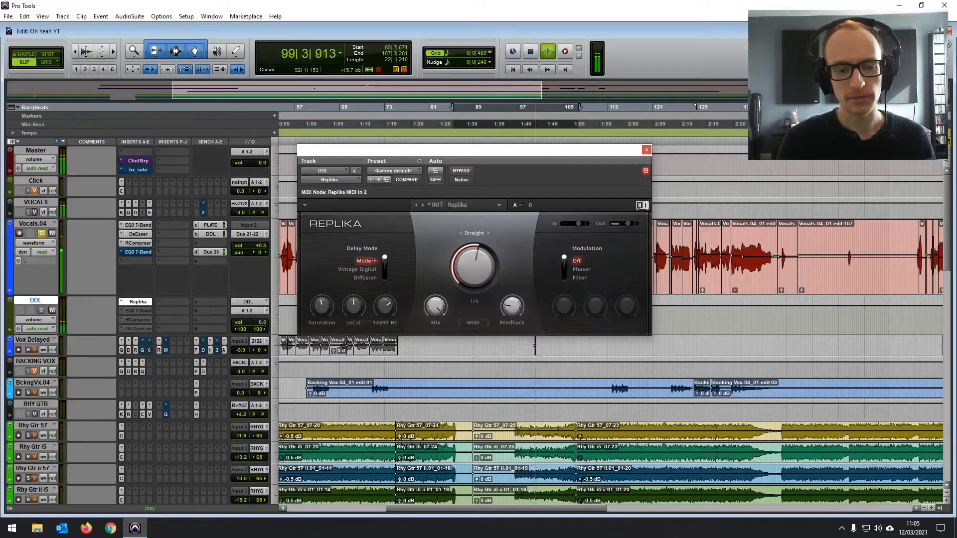
drag(384, 317, 384, 318)
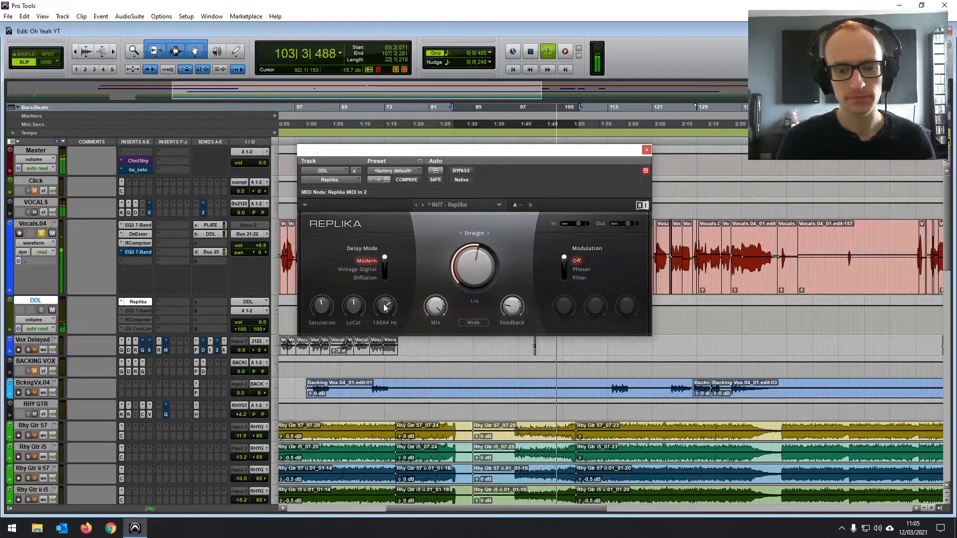
Close Replika, reselect the vocal phrase, and play it in the full mix with Vocals.04 unsoloed.
click(647, 150)
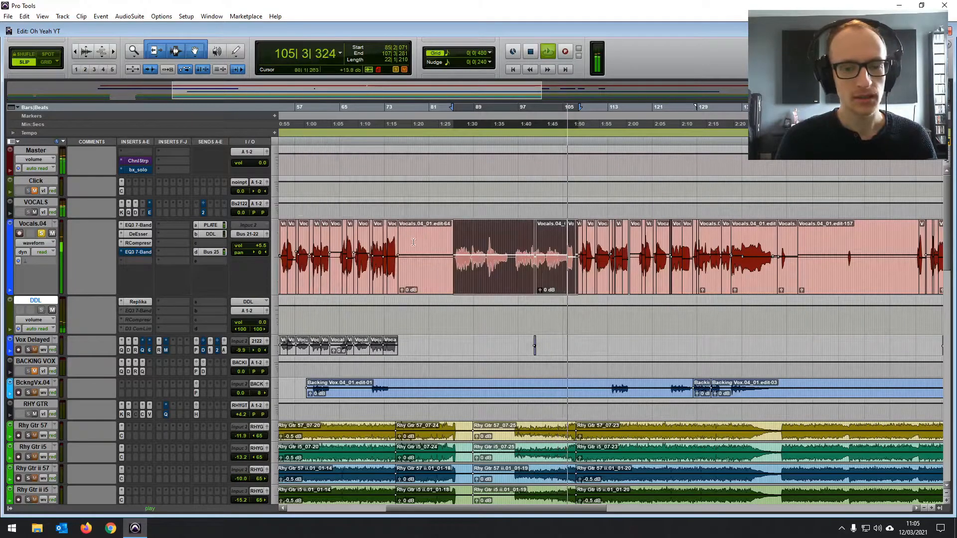
key(space)
drag(453, 237, 578, 239)
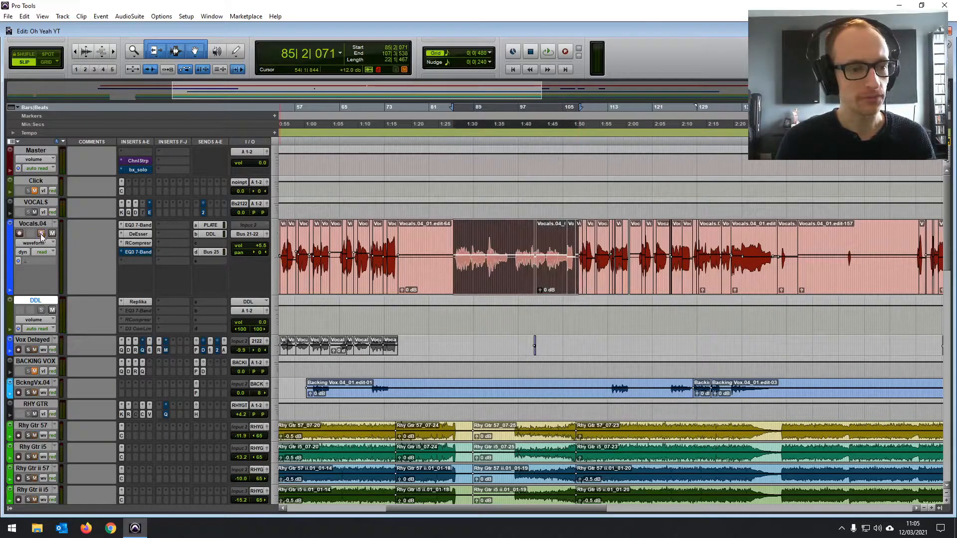
key(space)
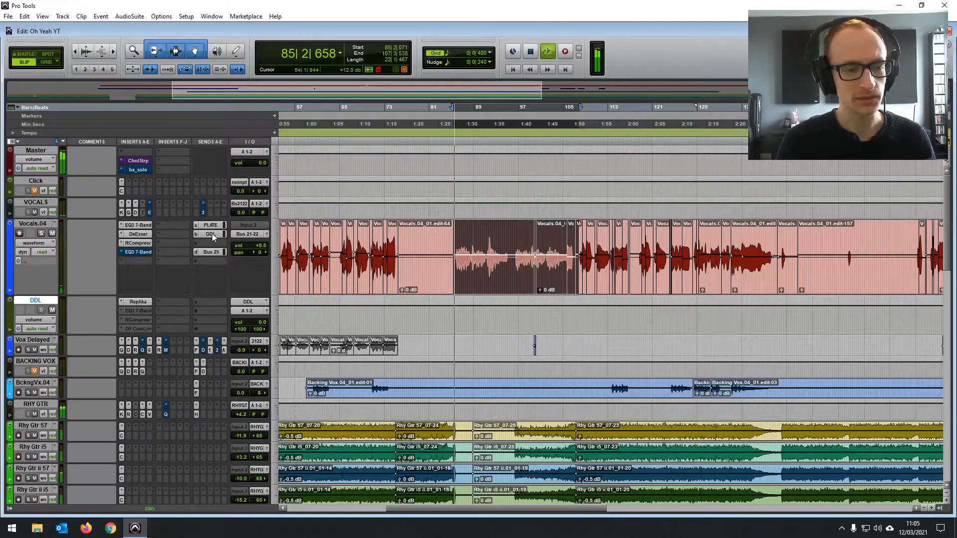
Set the DDL send on Vocals.04 to -22.6 dB during playback, close it, stop, and reselect the vocal phrase.
click(211, 235)
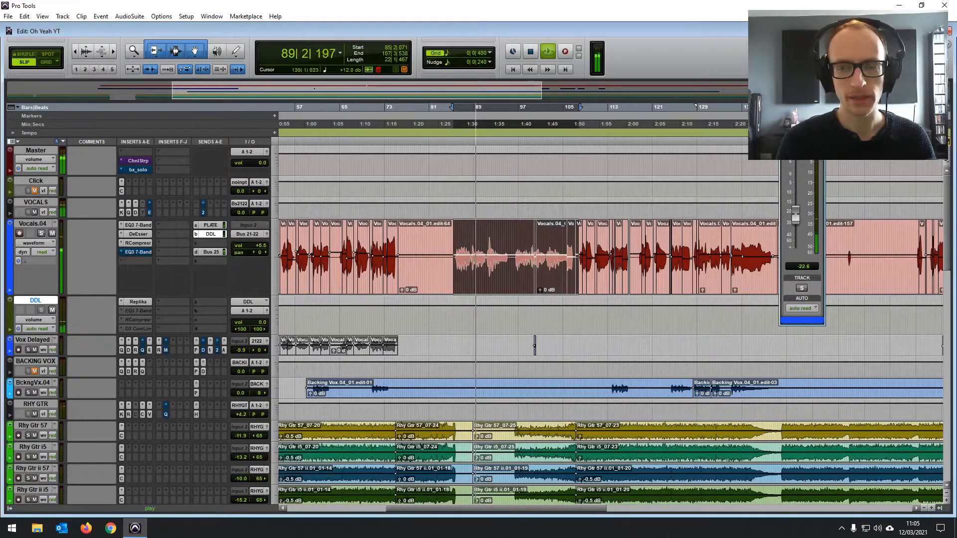
click(821, 73)
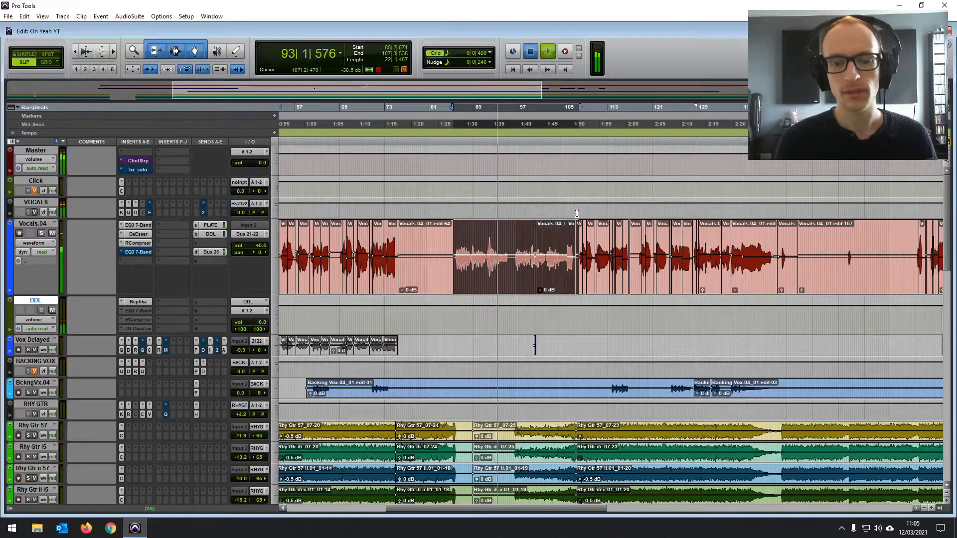
key(space)
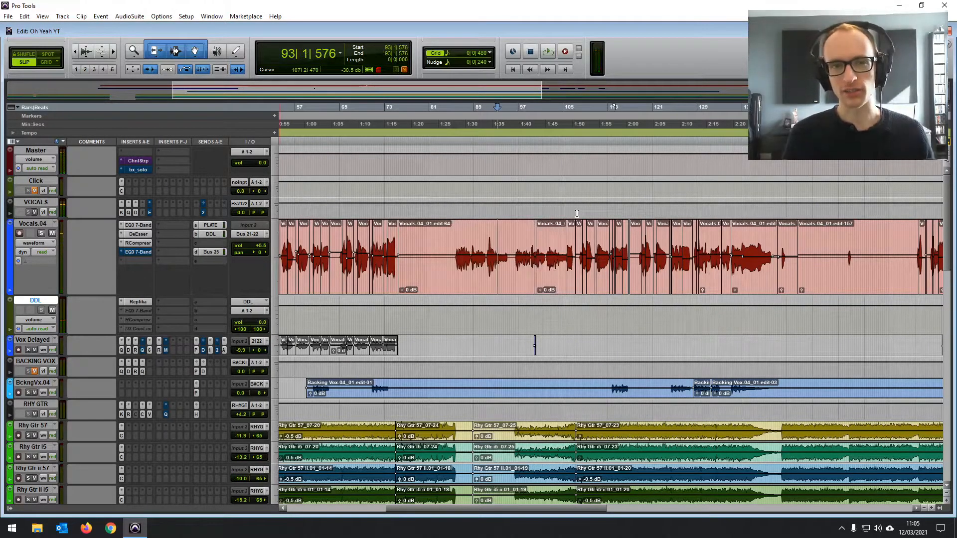
drag(454, 240, 581, 239)
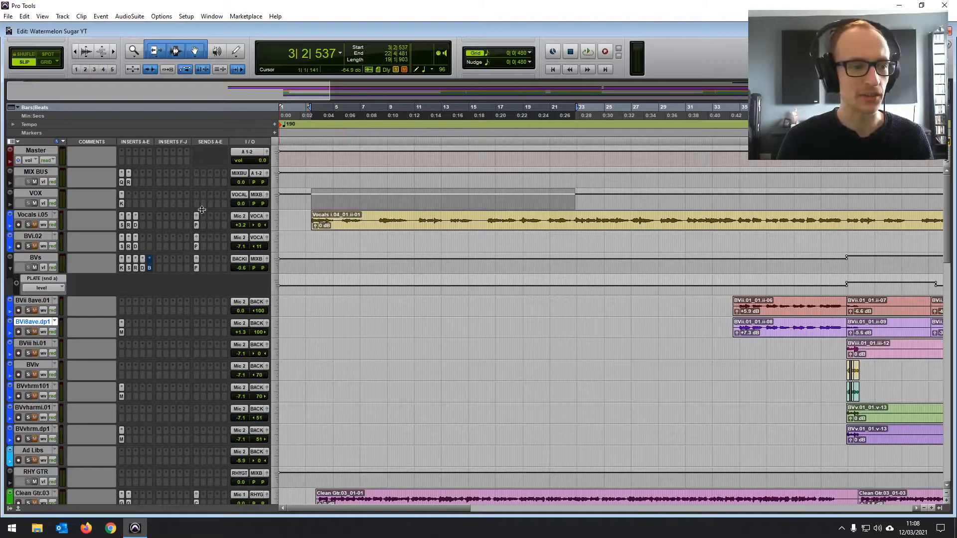
In the Watermelon Sugar YT session, solo Vocals i.05, open Kramer Tape on the VOX track and play the vocal.
click(29, 224)
click(122, 195)
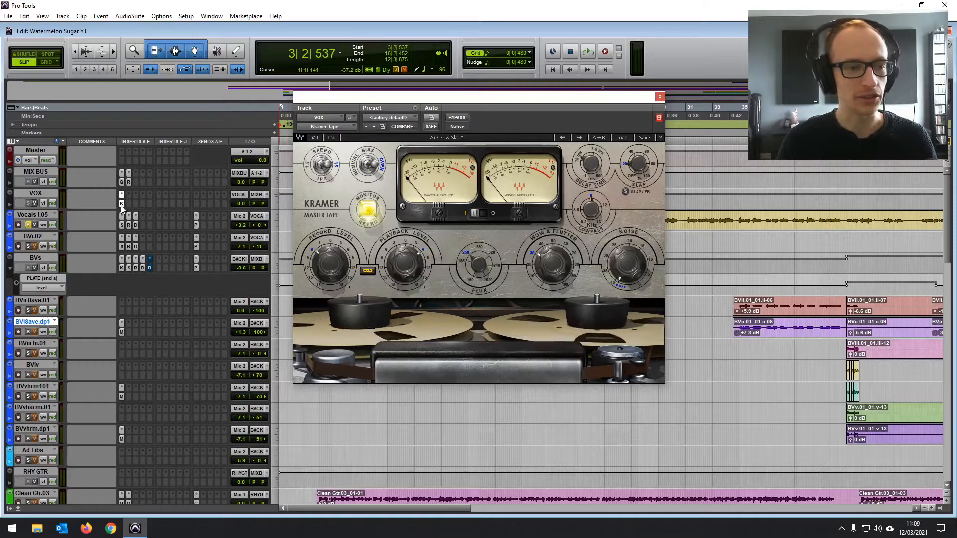
drag(505, 94, 523, 127)
key(space)
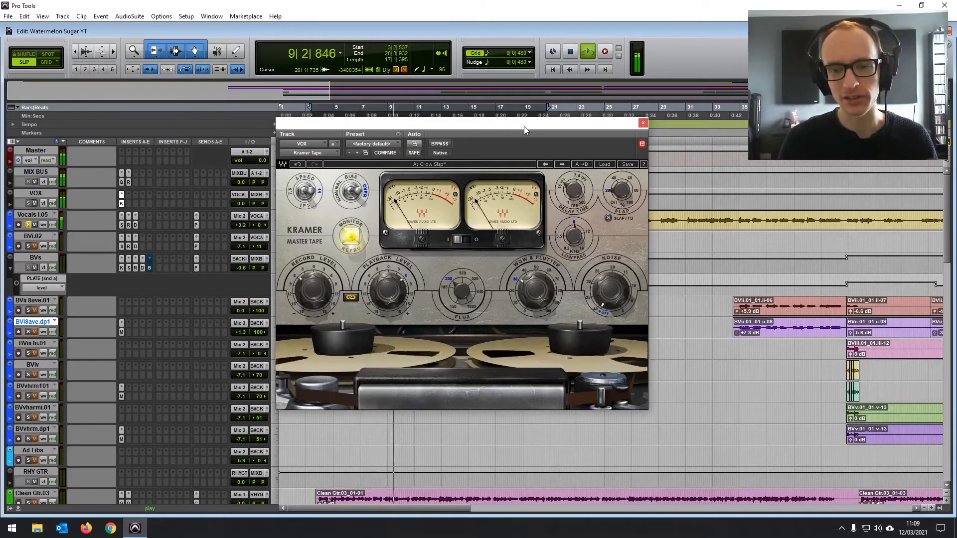
Adjust the Slap control in Kramer Tape during playback, stop, and close the plug-in.
mouse_move(621, 190)
mouse_down()
mouse_move(621, 169)
mouse_move(621, 190)
mouse_up()
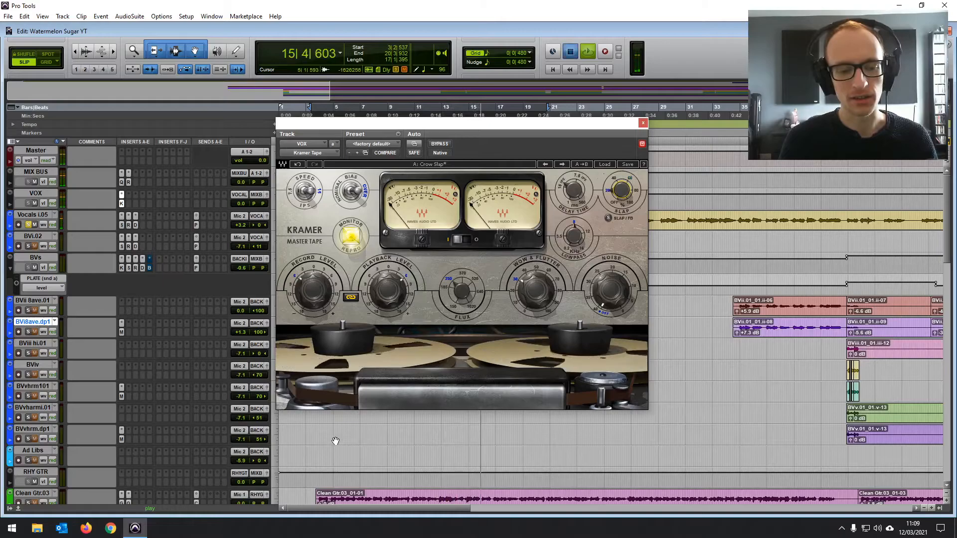
key(space)
click(643, 124)
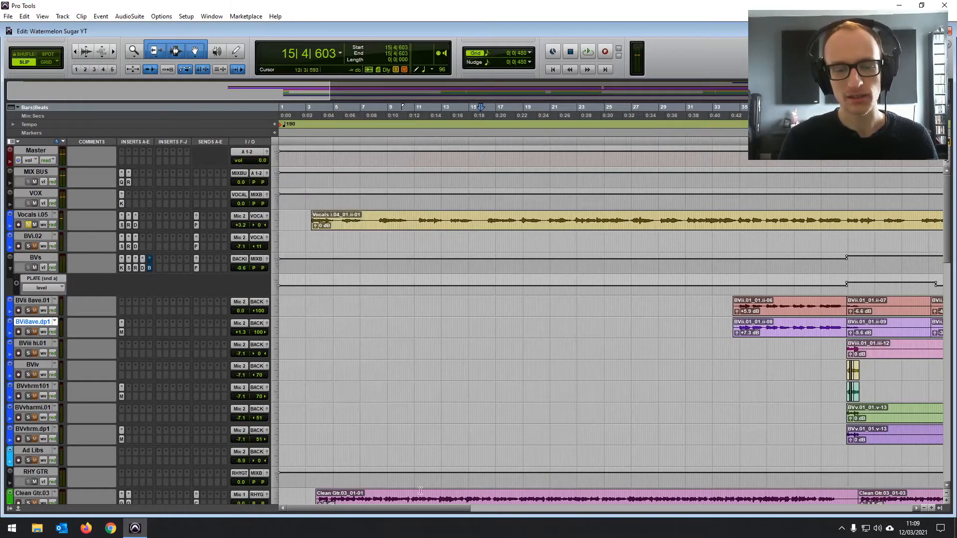
click(387, 344)
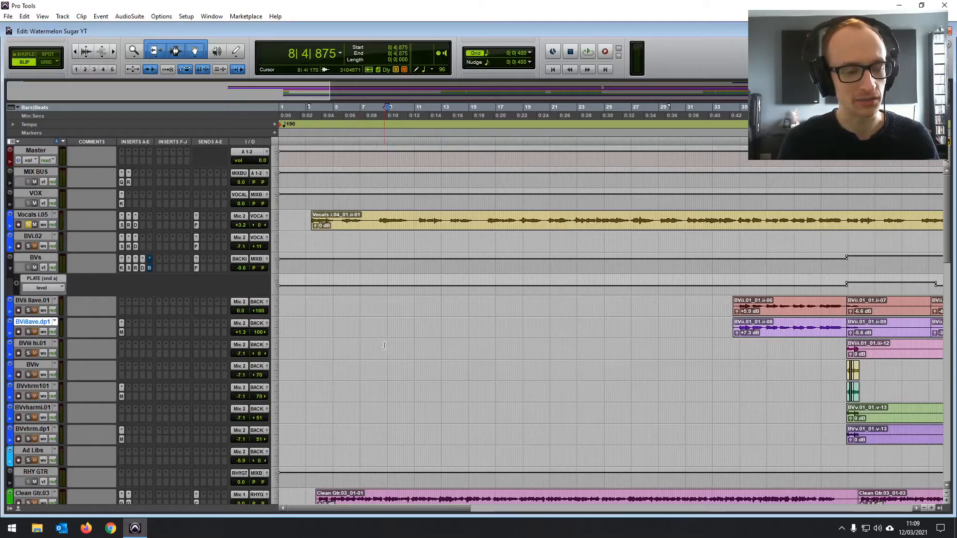
key(r)
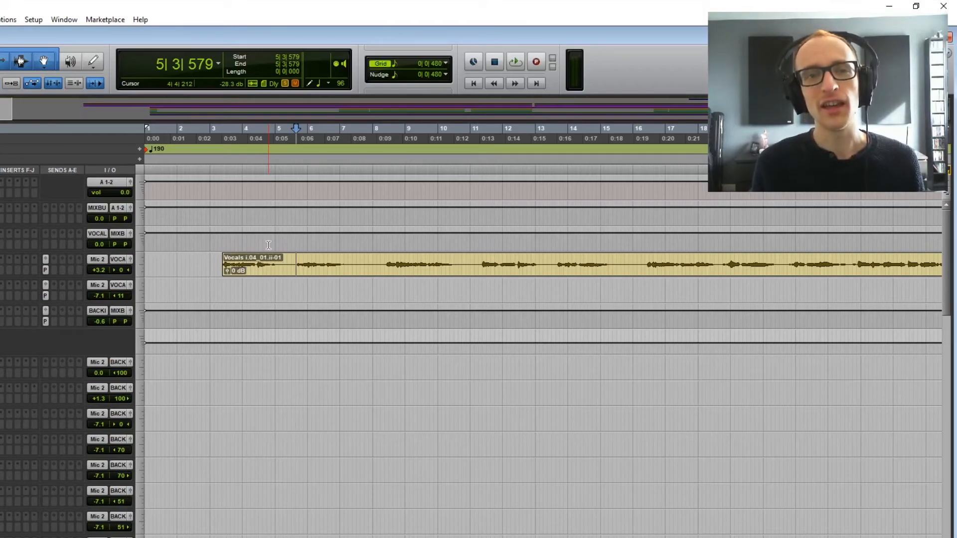
key(ctrl+e)
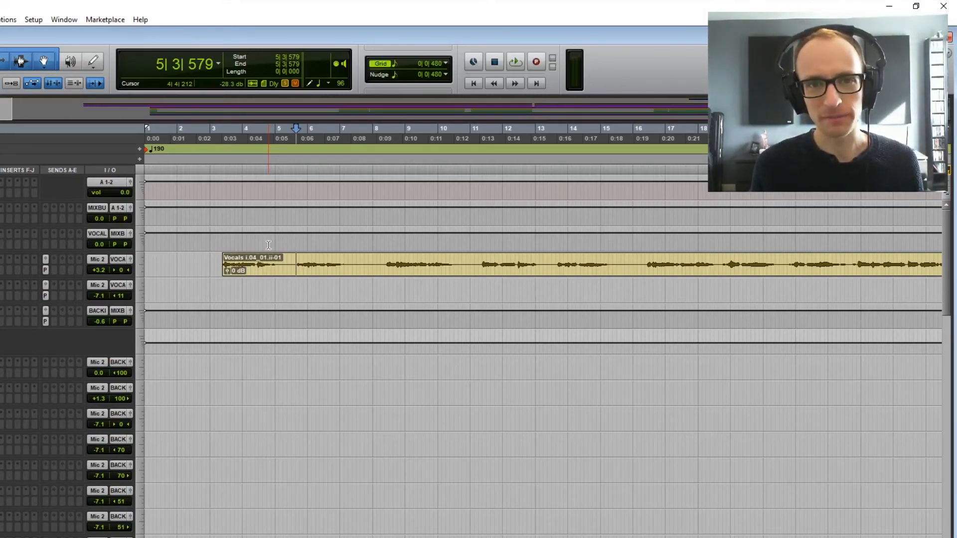